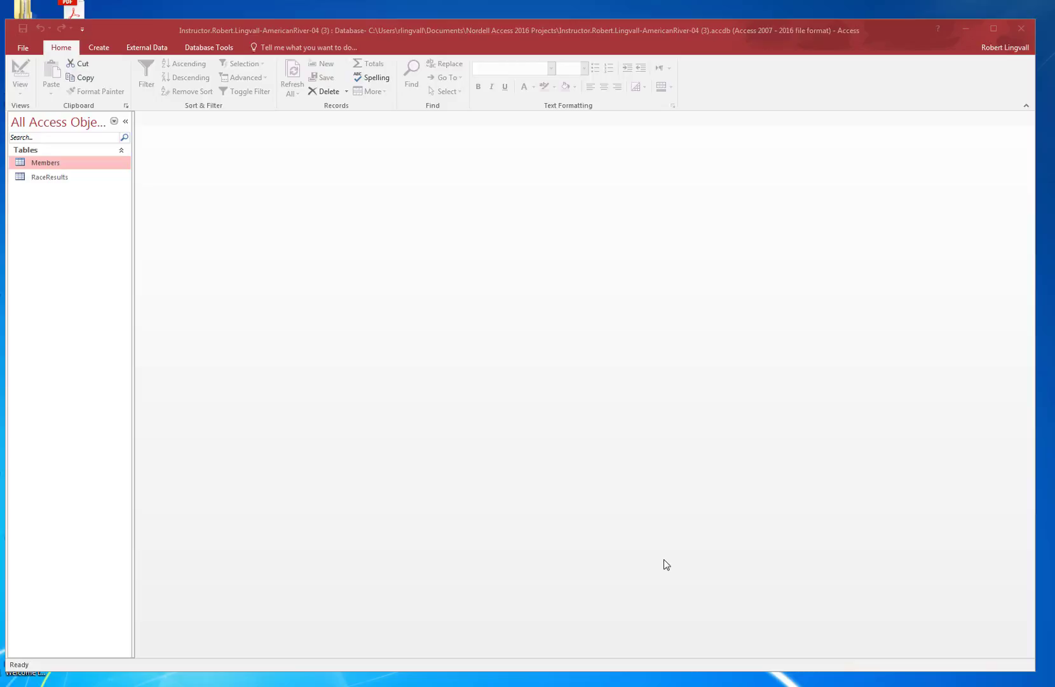
Step: Create a form based on the RaceResults table
{"action": "left_click", "coordinate": [48, 179]}
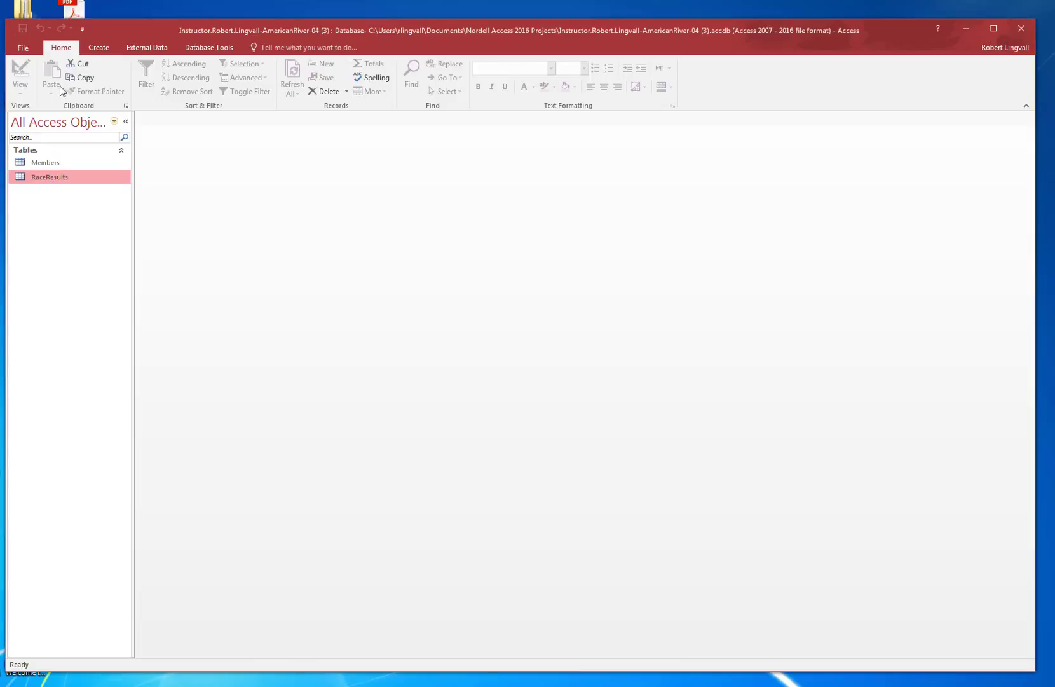
{"action": "left_click", "coordinate": [99, 47]}
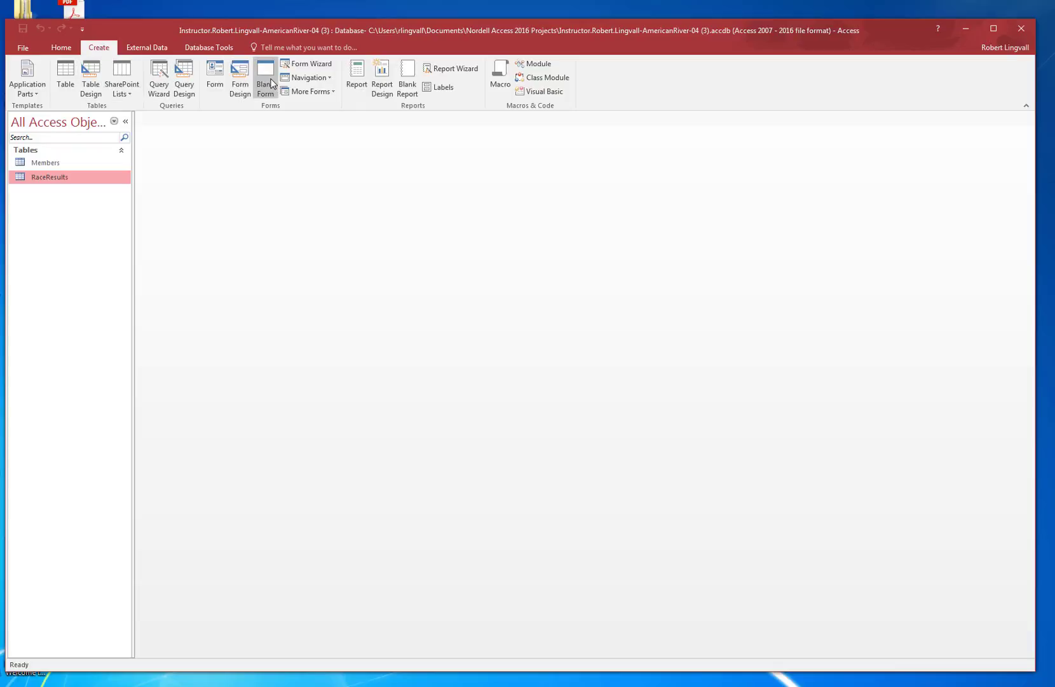
{"action": "left_click", "coordinate": [213, 73]}
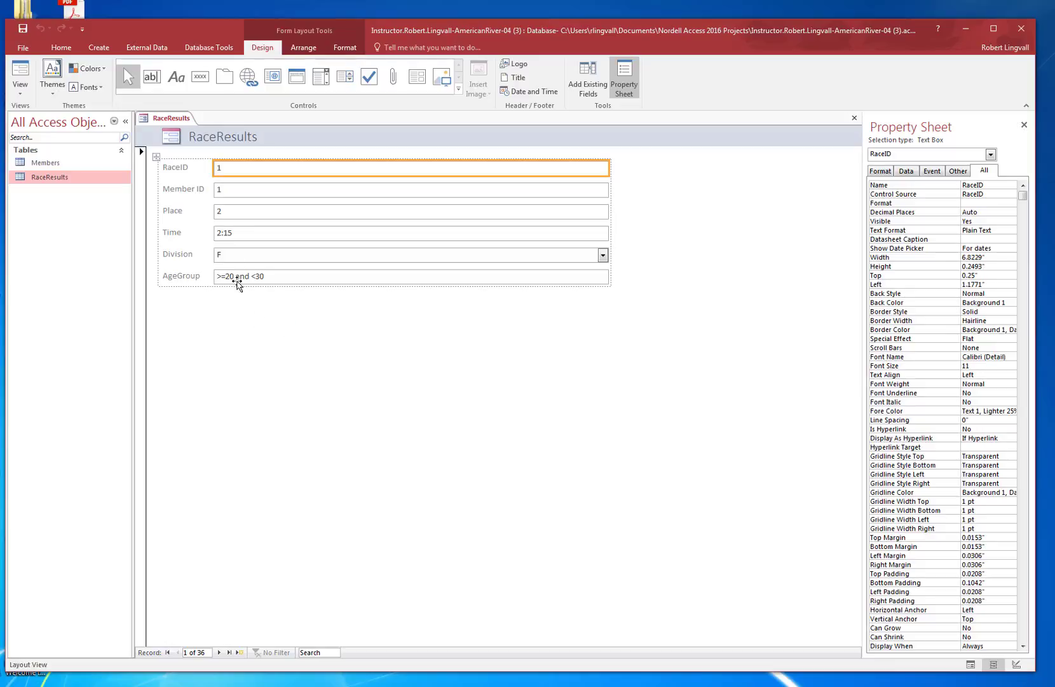
Step: Change the form's header title to "Member Race Results"
{"action": "left_click", "coordinate": [240, 137]}
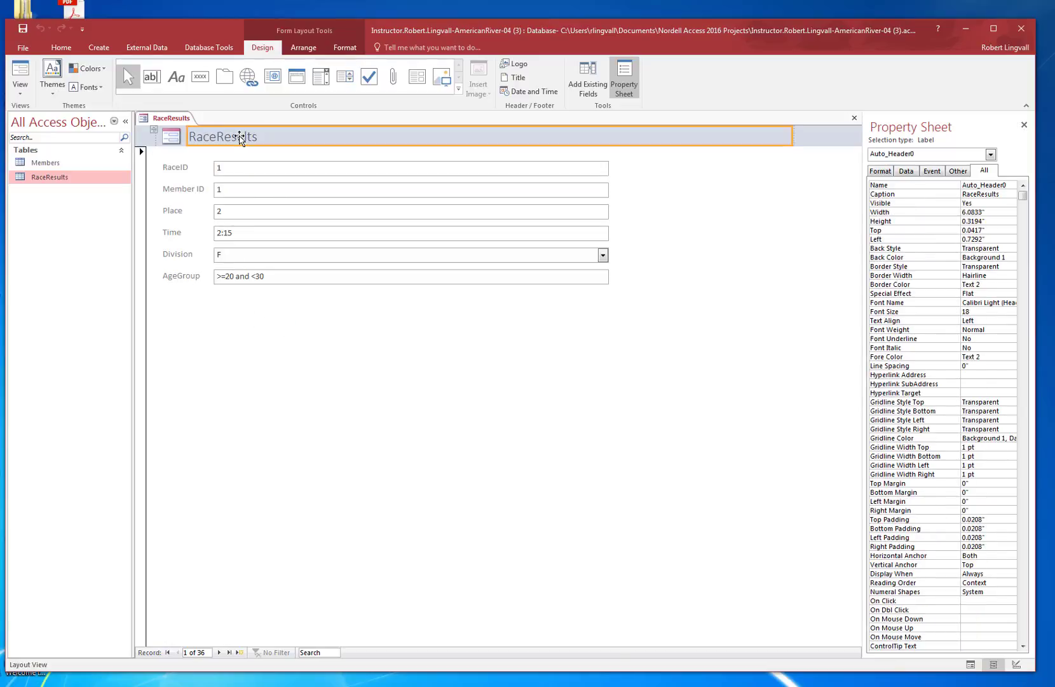
{"action": "left_click", "coordinate": [213, 137]}
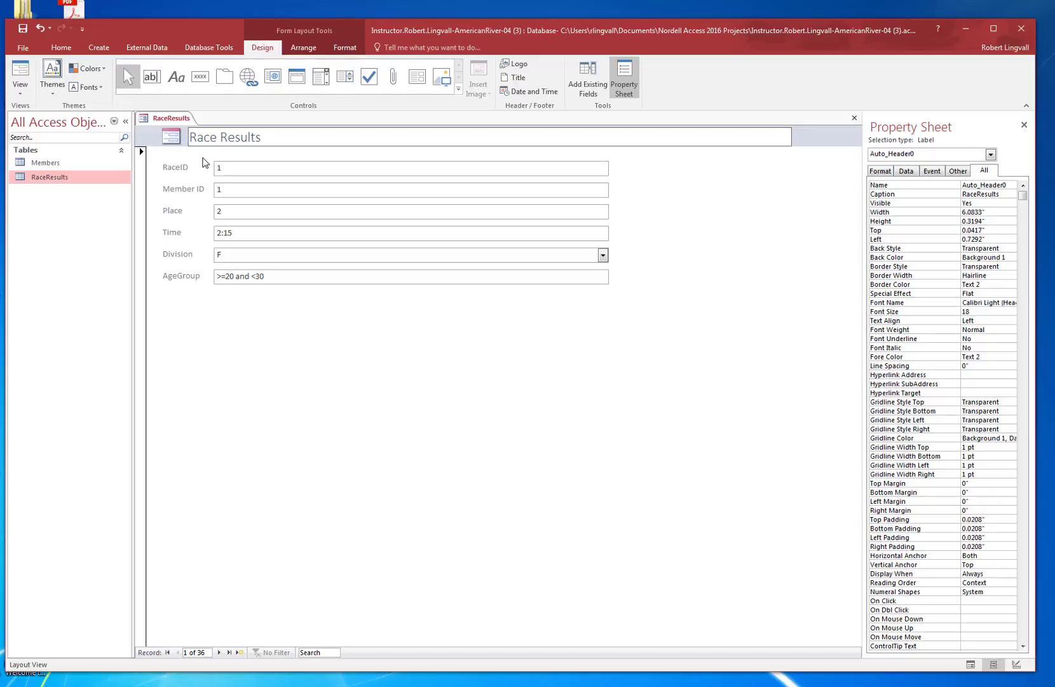
{"action": "type", "text": "Member"}
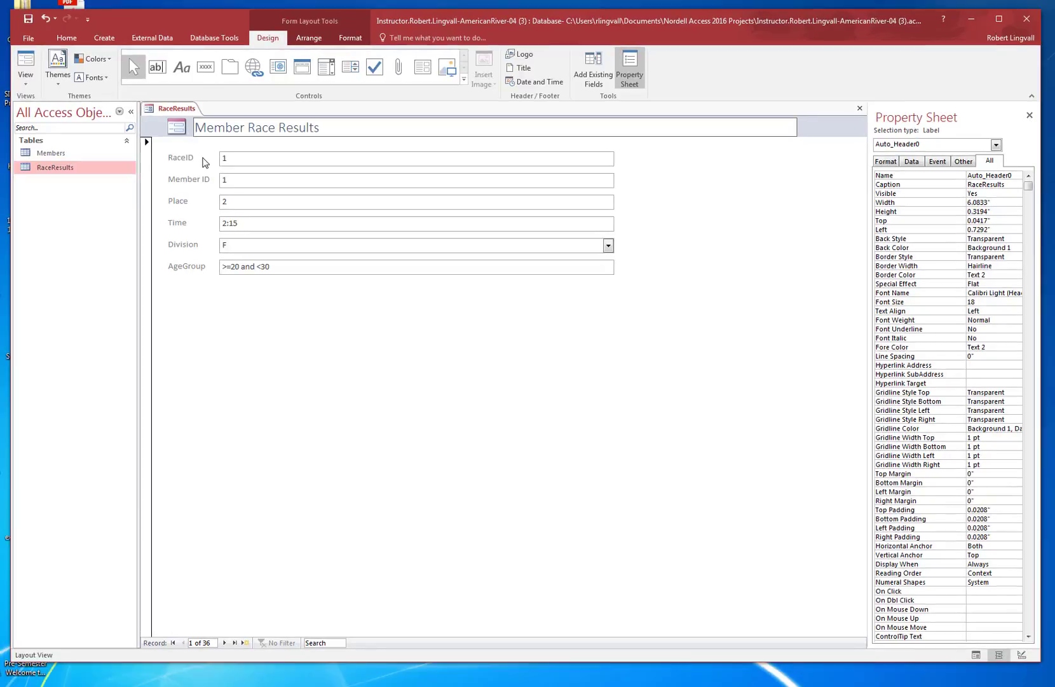
{"action": "left_click", "coordinate": [289, 159]}
Step: Set the width of the form's field controls to 2.4" through the Place text box properties
{"action": "left_click", "coordinate": [276, 182]}
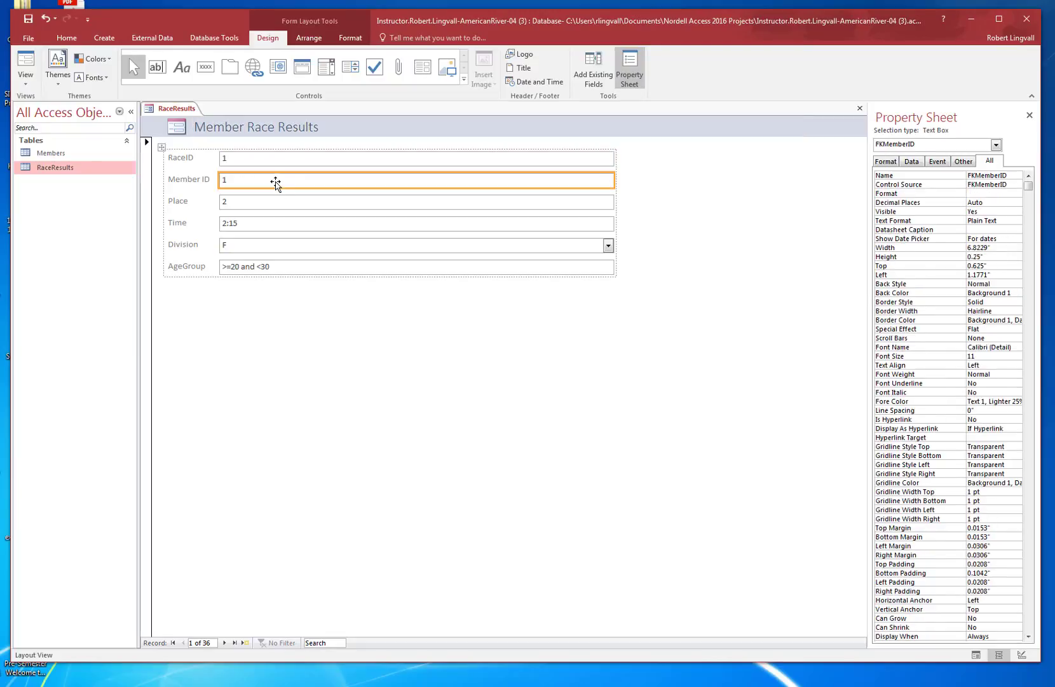
{"action": "left_click", "coordinate": [283, 202]}
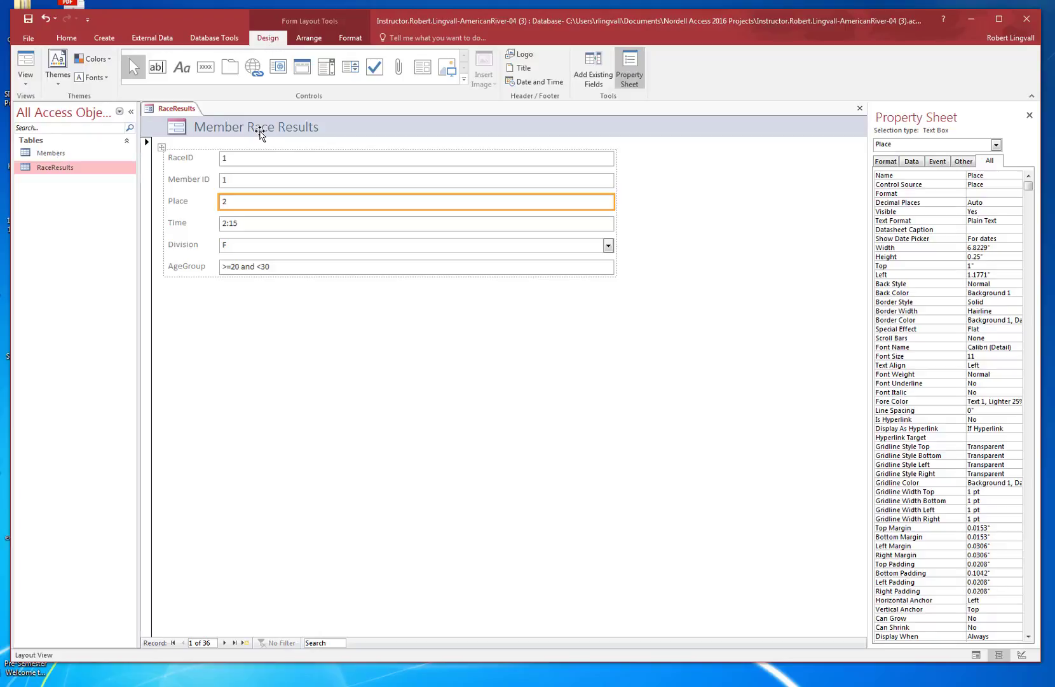
{"action": "left_click", "coordinate": [628, 73]}
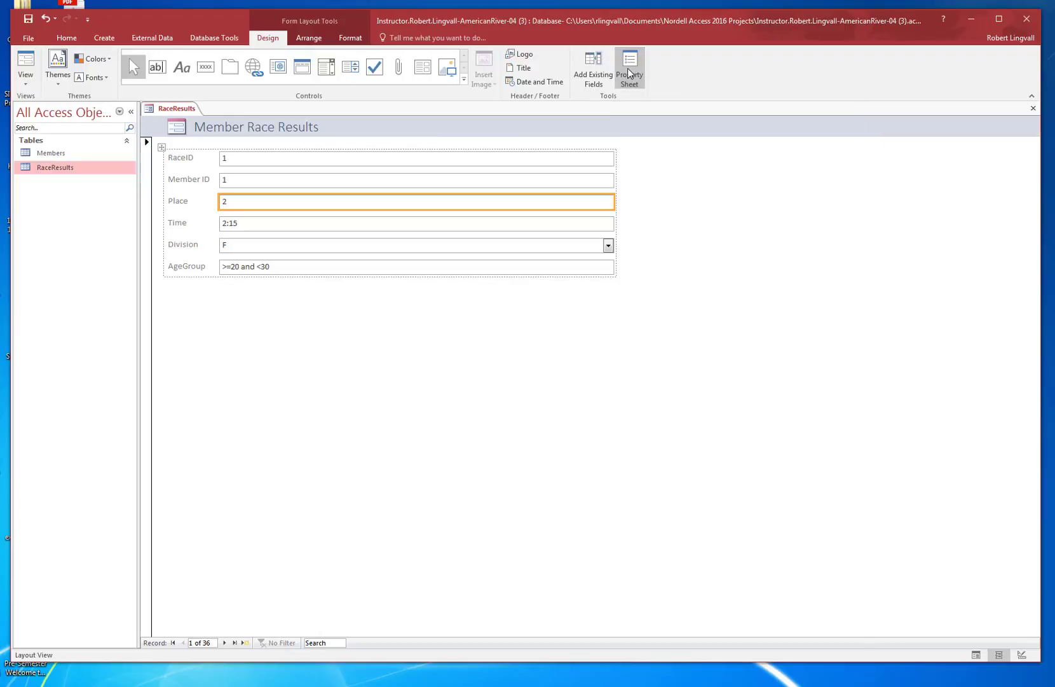
{"action": "left_click", "coordinate": [628, 71]}
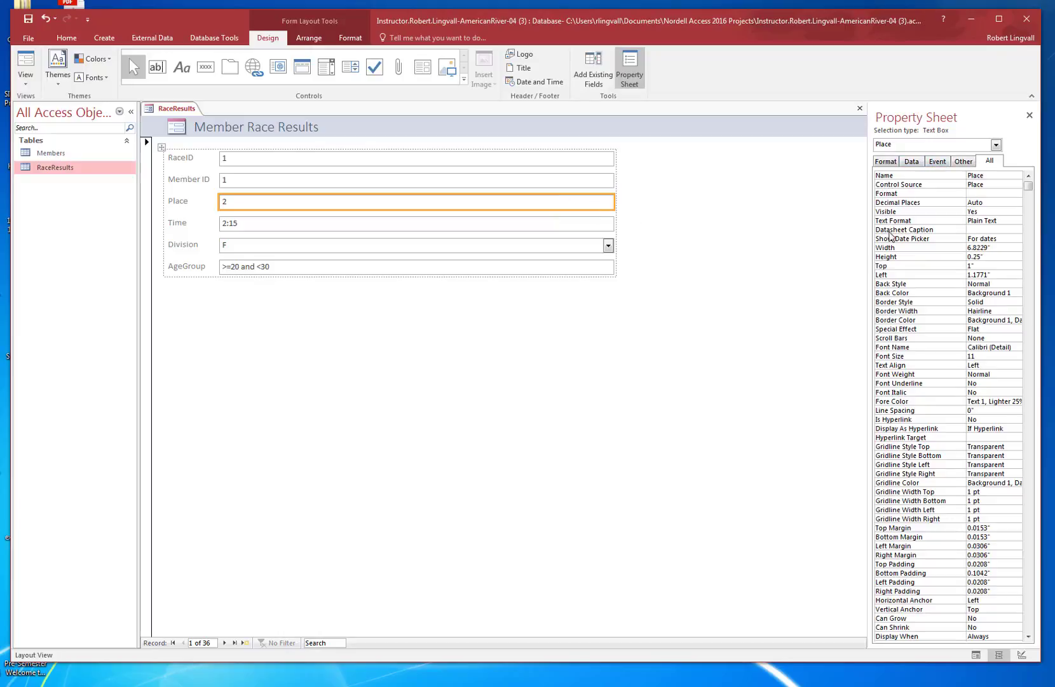
{"action": "left_click", "coordinate": [930, 252]}
{"action": "type", "text": "2.4"}
{"action": "key", "text": "Return"}
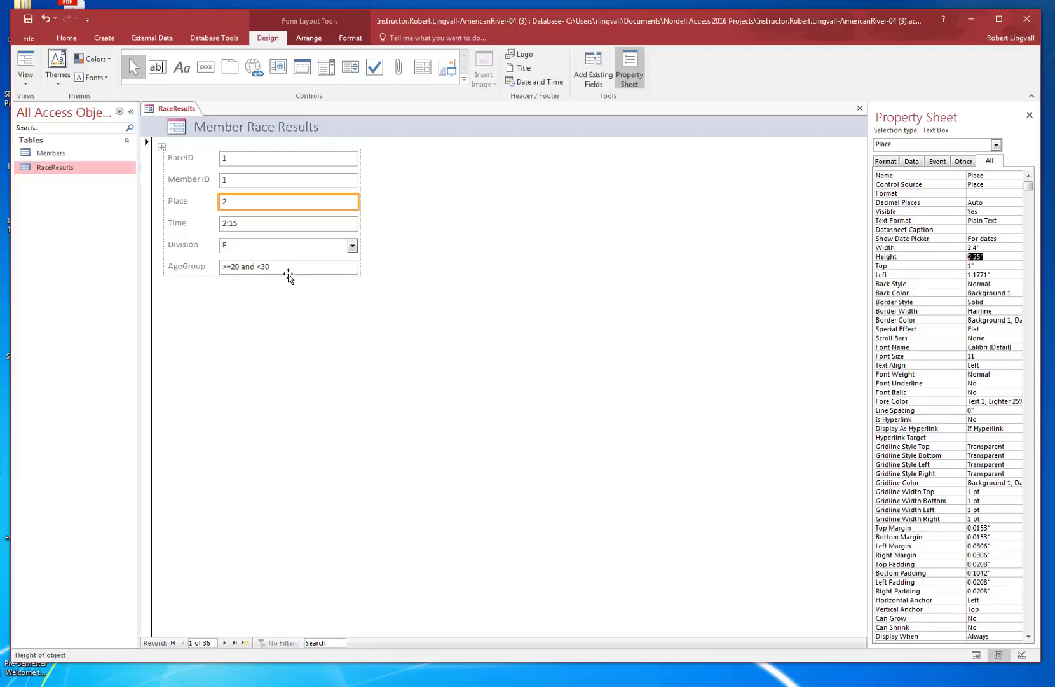
Step: Insert two blank rows below the AgeGroup field in the form layout
{"action": "left_click", "coordinate": [297, 270]}
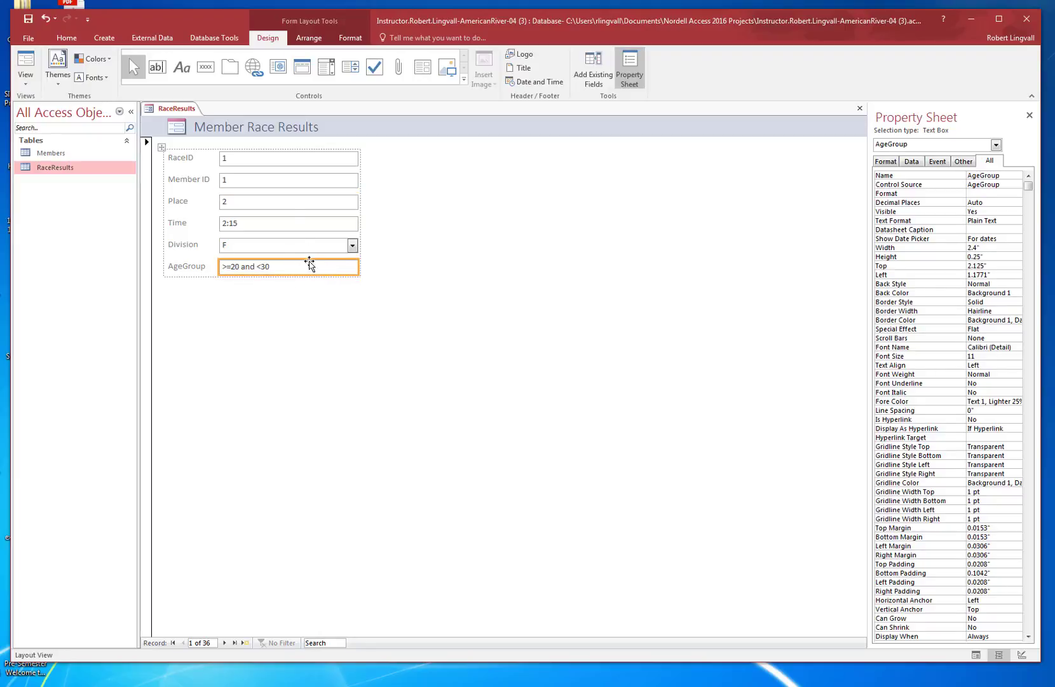
{"action": "left_click", "coordinate": [307, 40]}
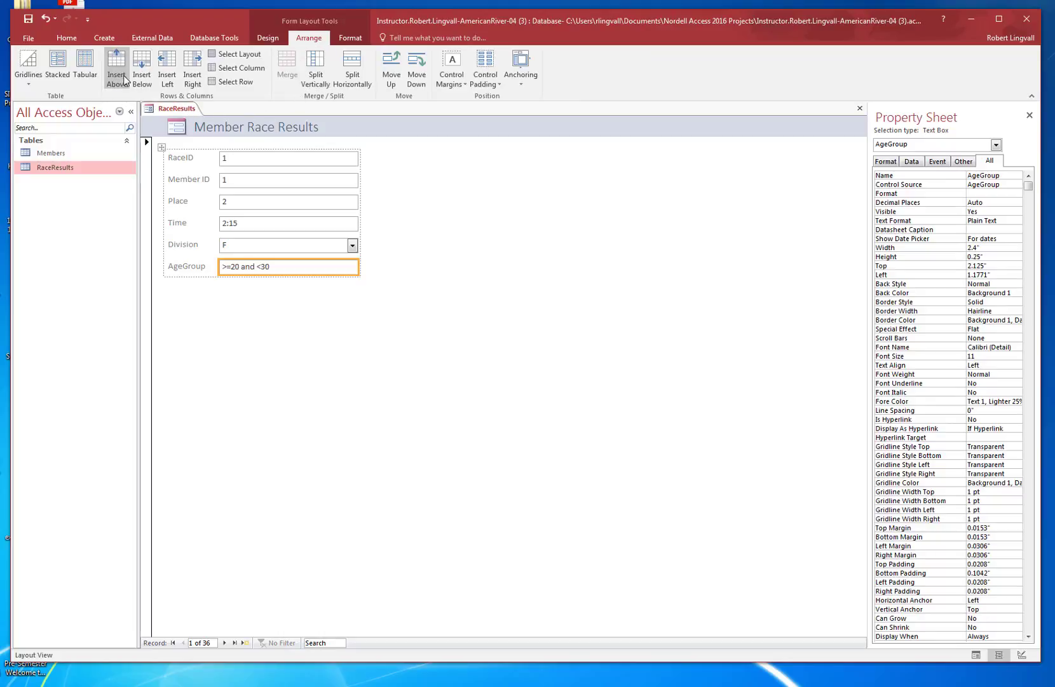
{"action": "left_click", "coordinate": [141, 70]}
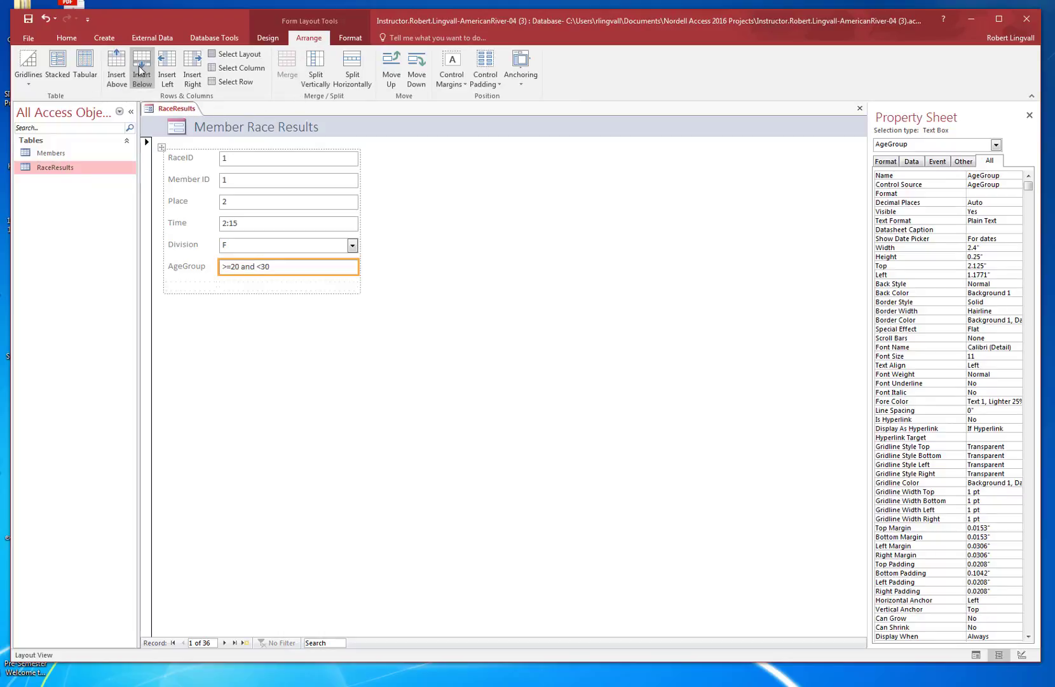
{"action": "left_click", "coordinate": [140, 70]}
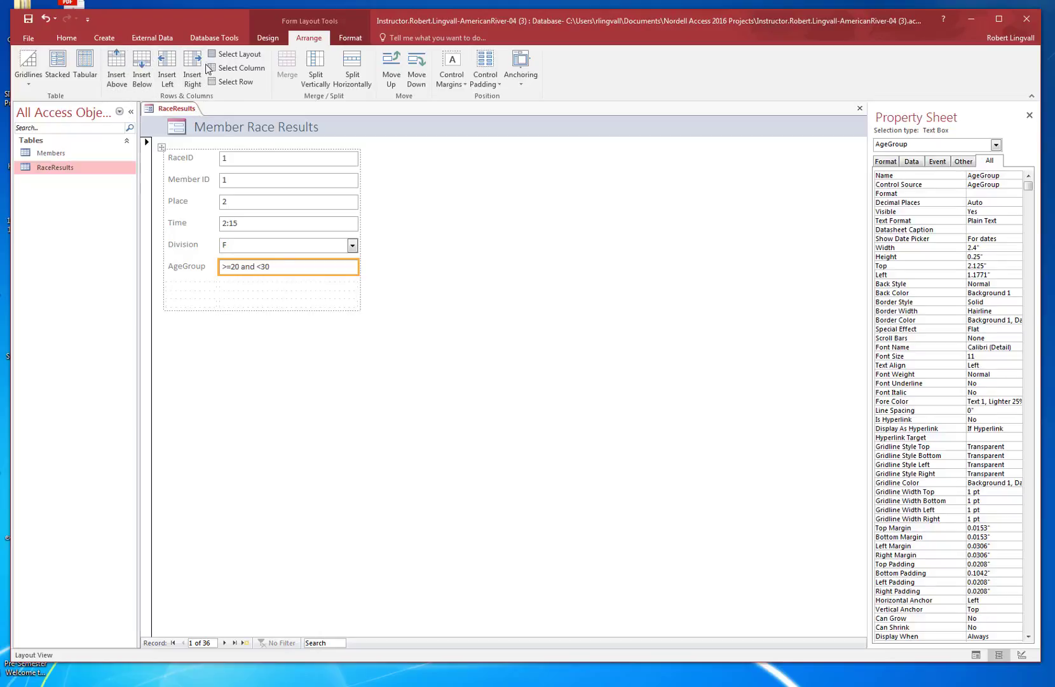
Step: Add the current date to the form header in the 22-Mar-17 format, without the time
{"action": "left_click", "coordinate": [268, 38]}
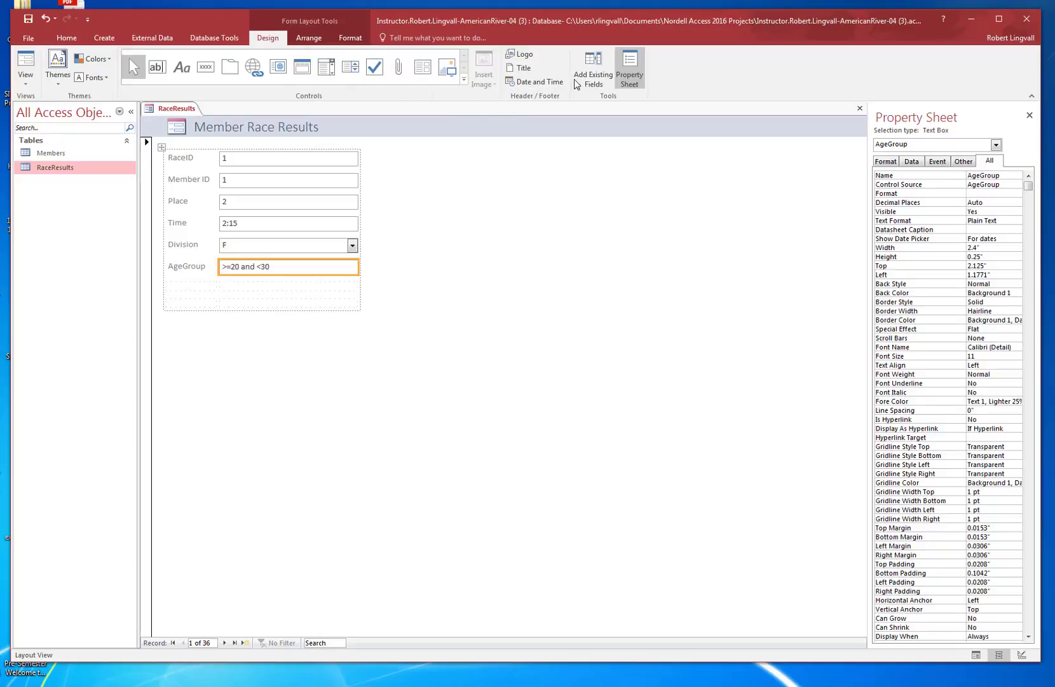
{"action": "left_click", "coordinate": [526, 84]}
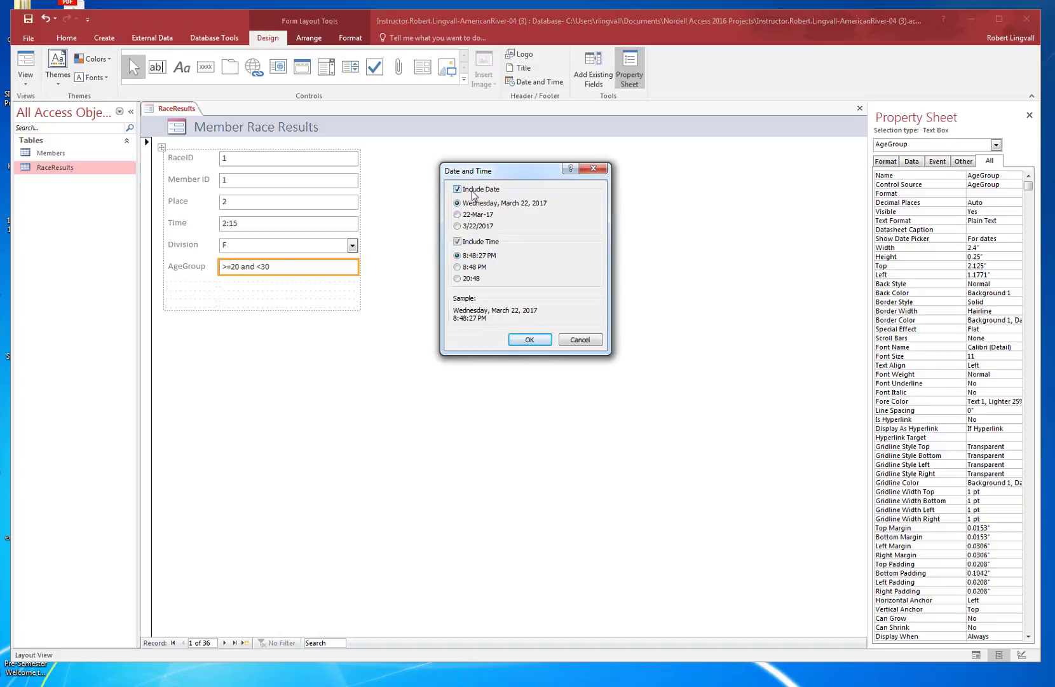
{"action": "left_click", "coordinate": [457, 215]}
{"action": "left_click", "coordinate": [457, 242]}
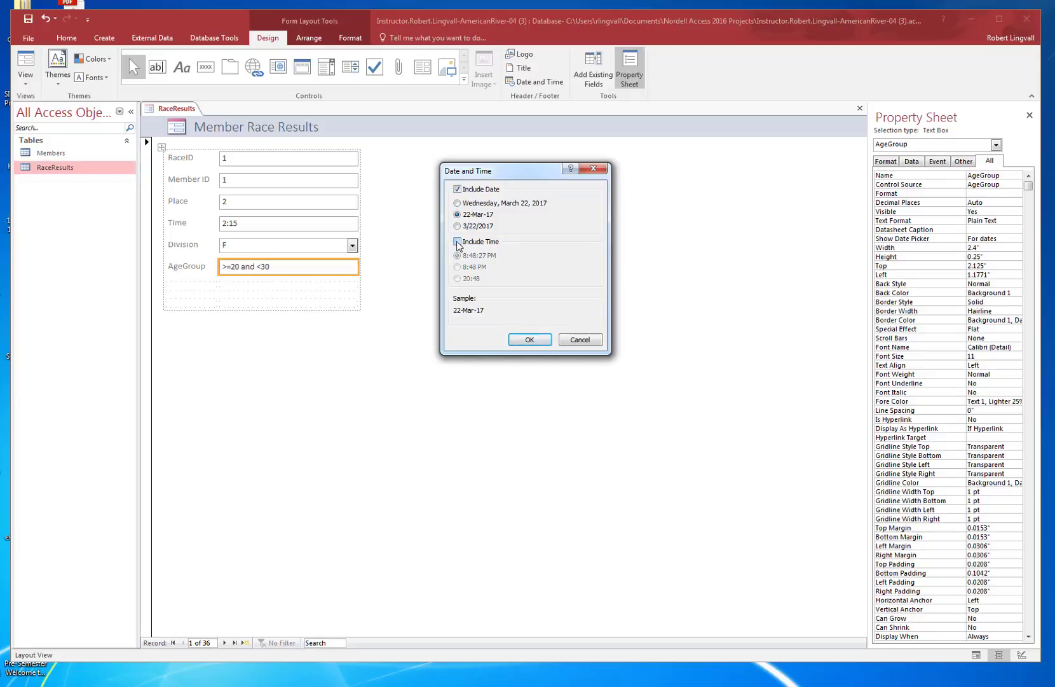
{"action": "left_click", "coordinate": [528, 341]}
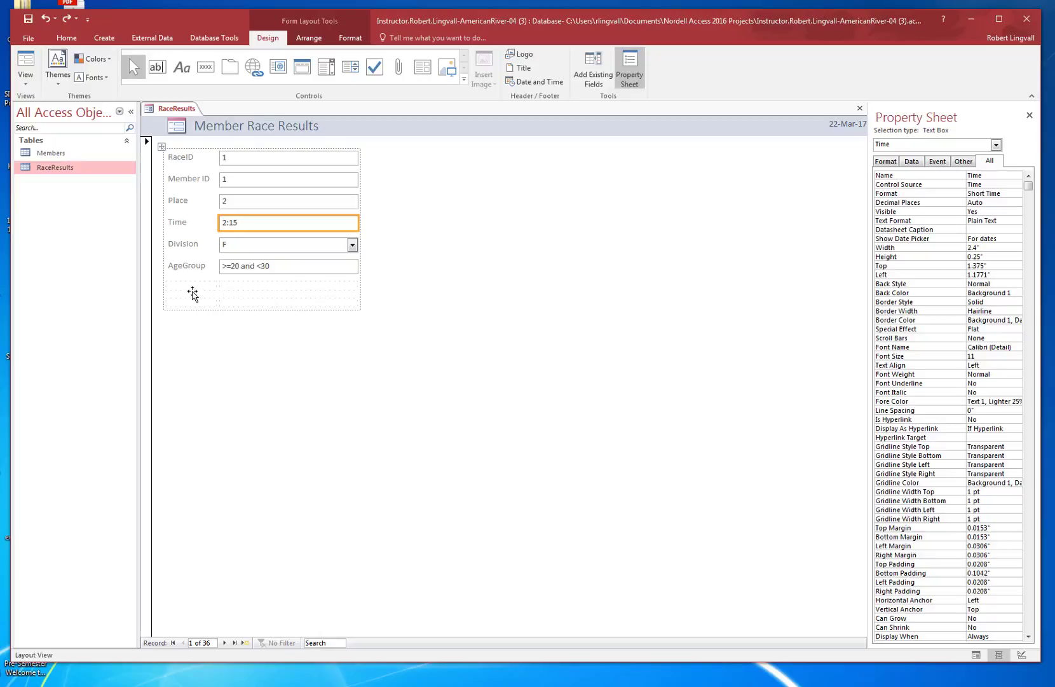
Step: Switch the form to Design View and place a command button below the AgeGroup field, allowing the Command Button Wizard to open
{"action": "left_click", "coordinate": [24, 83]}
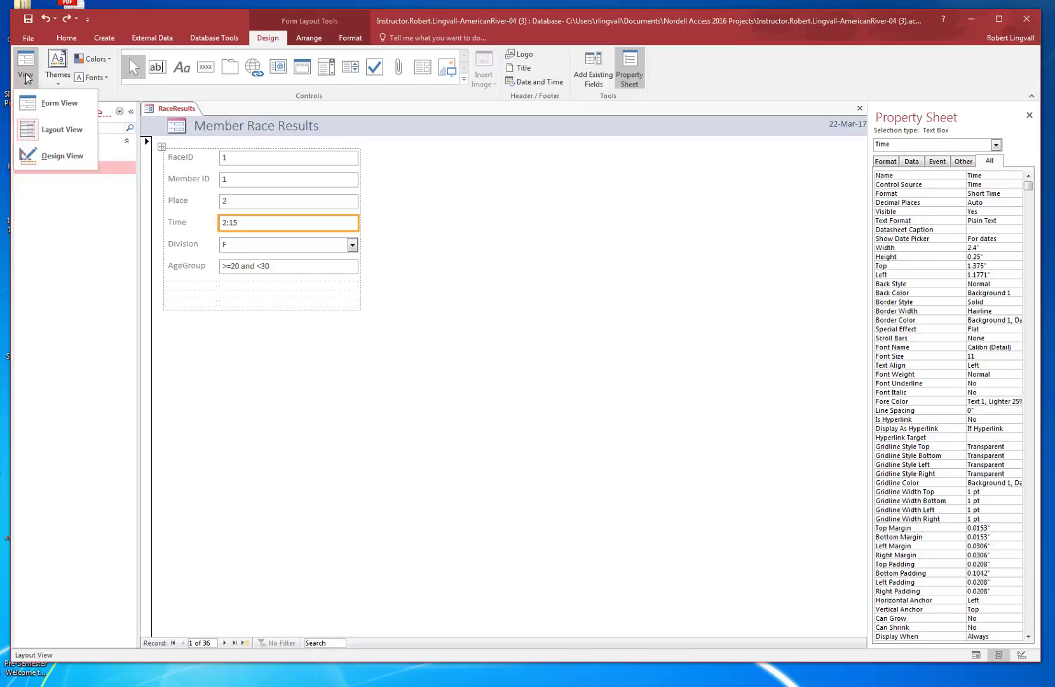
{"action": "left_click", "coordinate": [62, 157]}
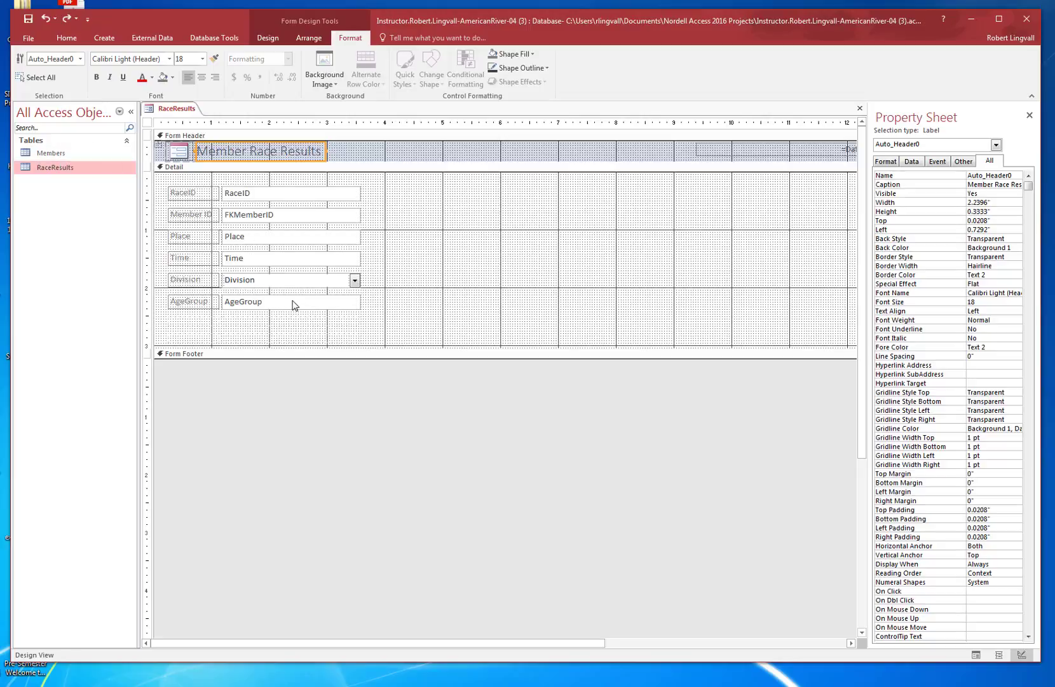
{"action": "left_click", "coordinate": [336, 340]}
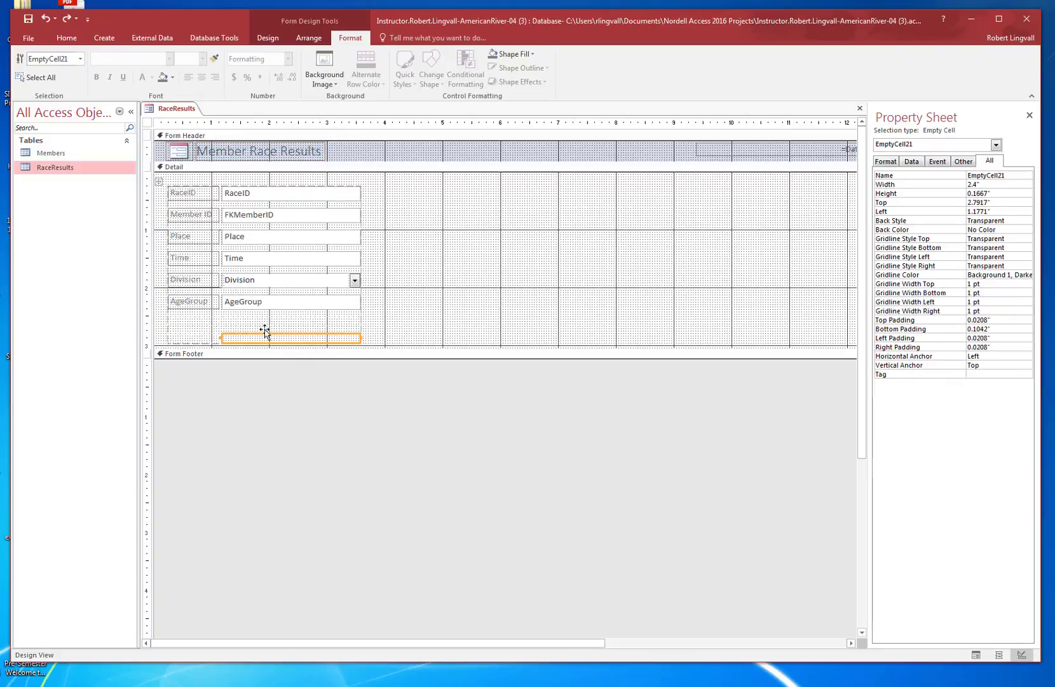
{"action": "left_click", "coordinate": [261, 42]}
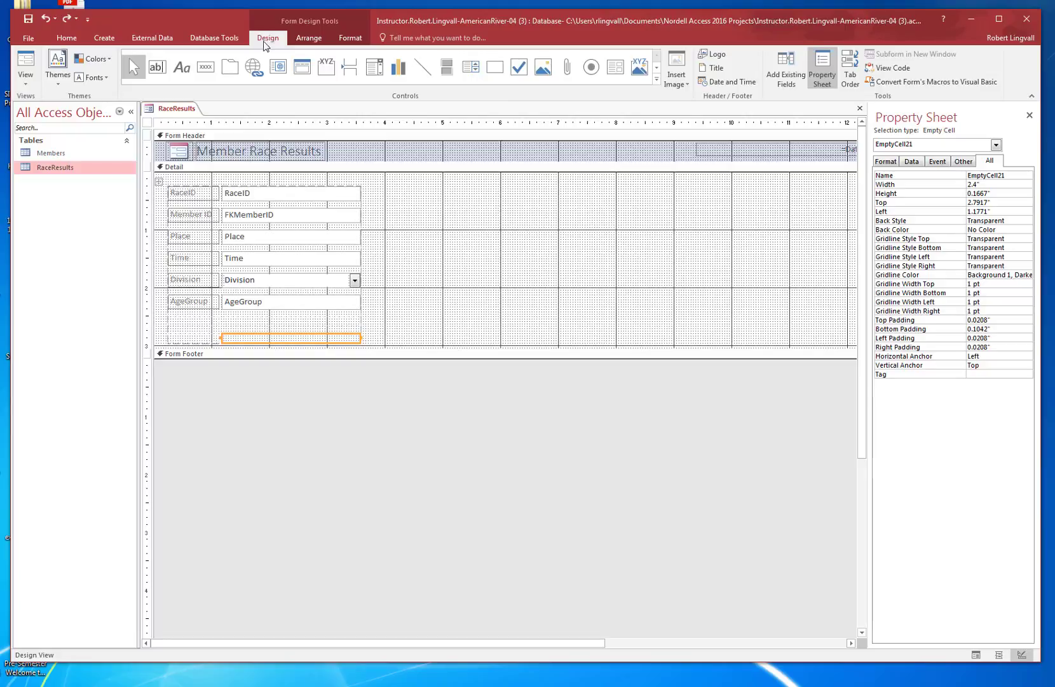
{"action": "left_click", "coordinate": [205, 70]}
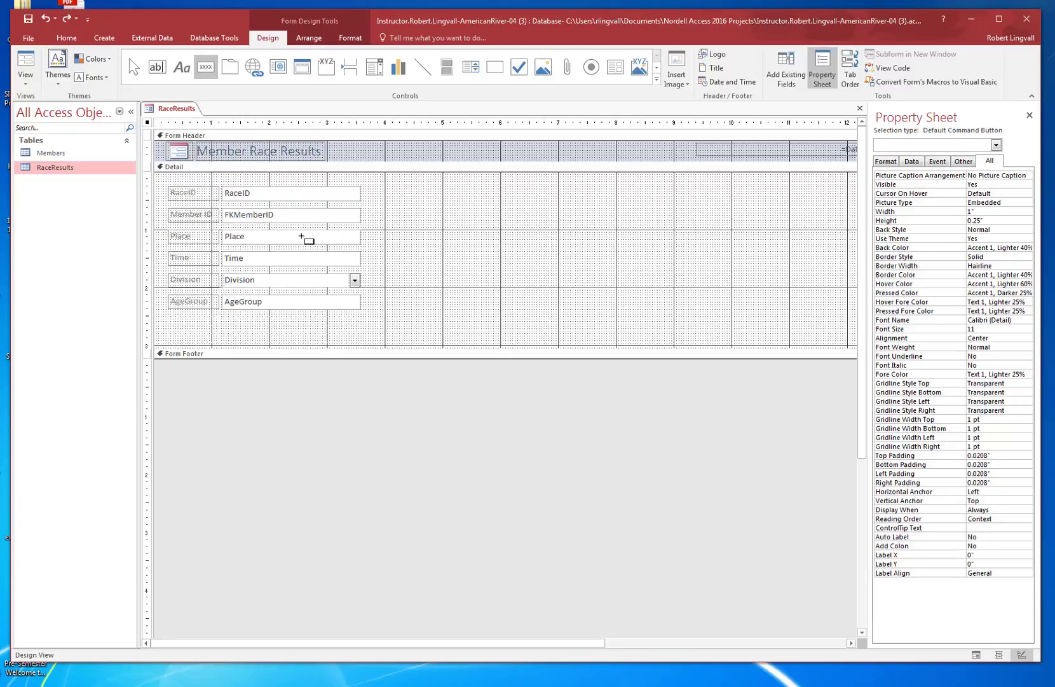
{"action": "left_click", "coordinate": [309, 337]}
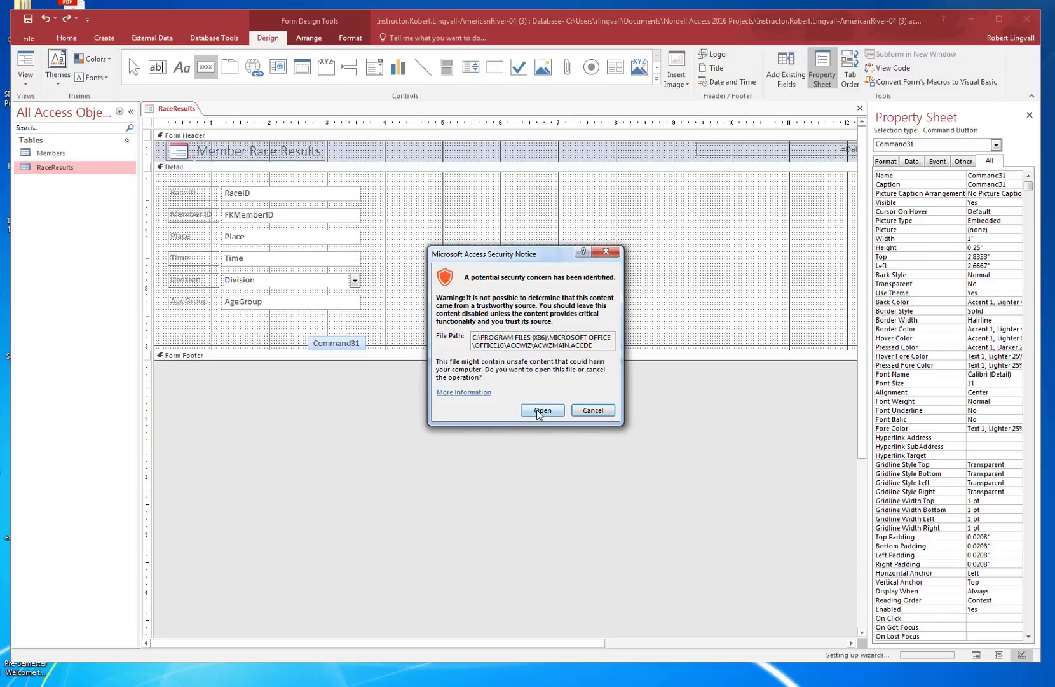
{"action": "left_click", "coordinate": [540, 410]}
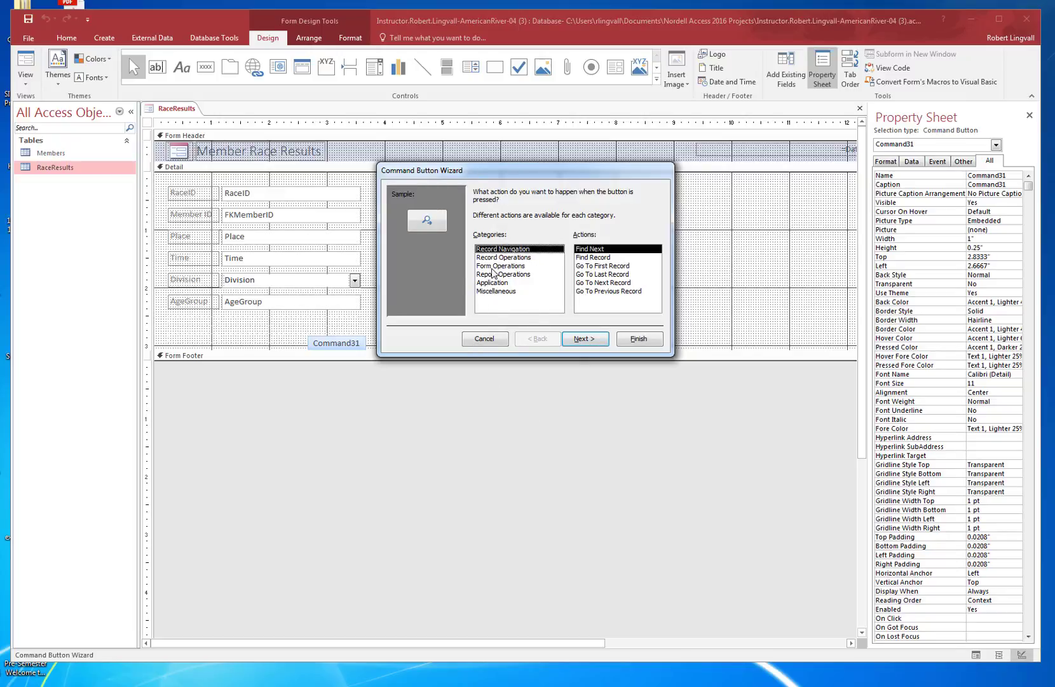
Step: Configure the button with the Close Form action from Form Operations, the text "Close Form" and the name CloseFormButton
{"action": "left_click", "coordinate": [494, 267]}
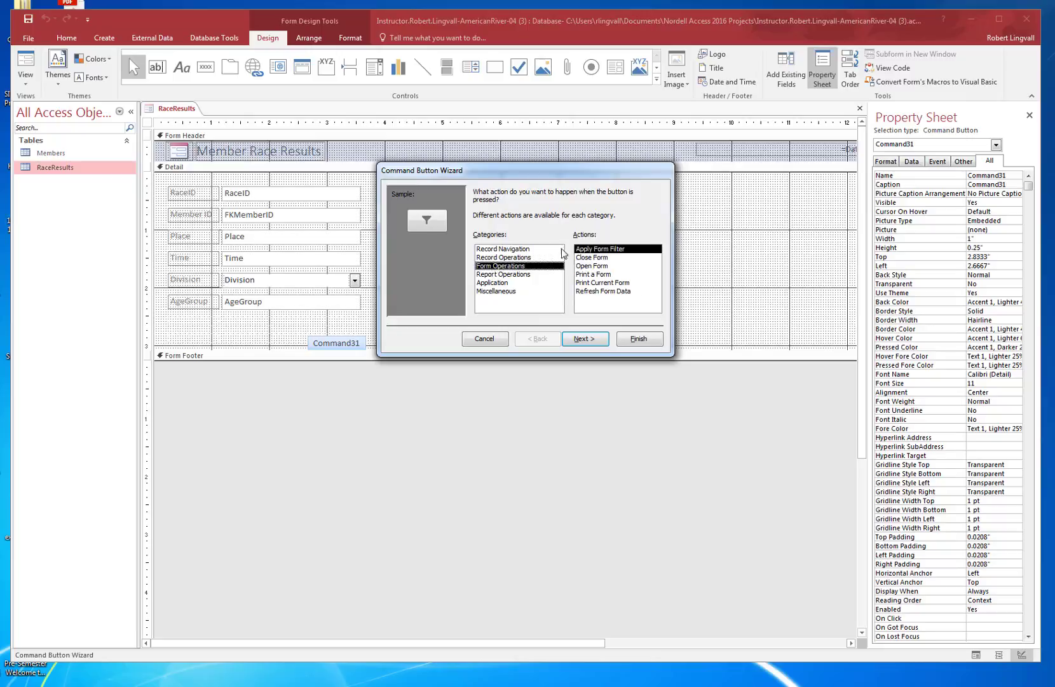
{"action": "left_click", "coordinate": [589, 257]}
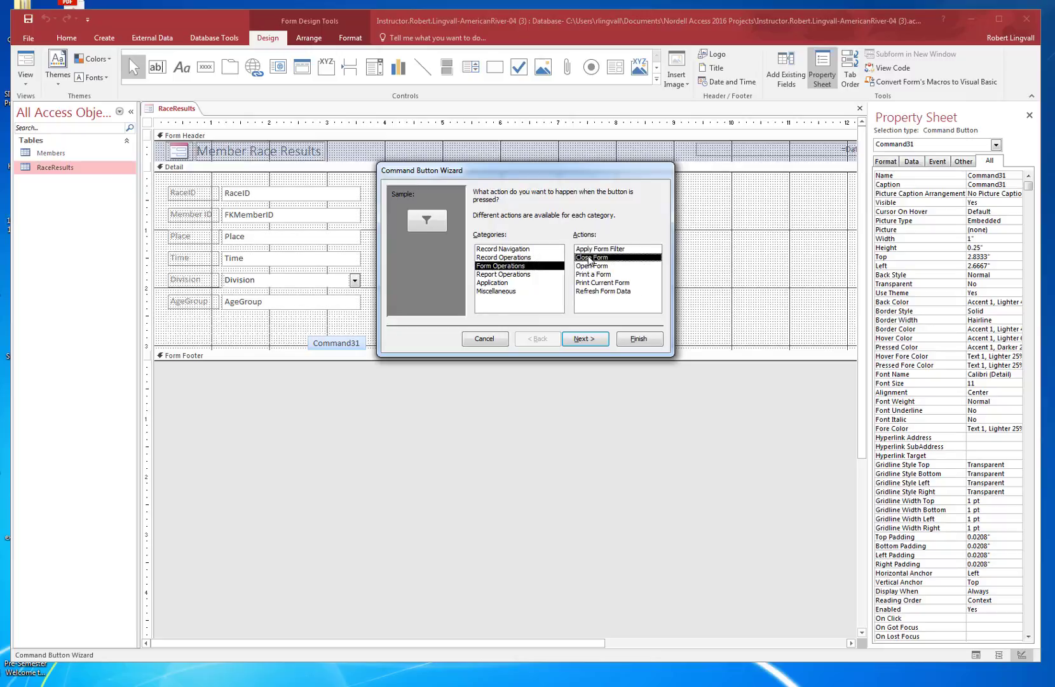
{"action": "left_click", "coordinate": [585, 339]}
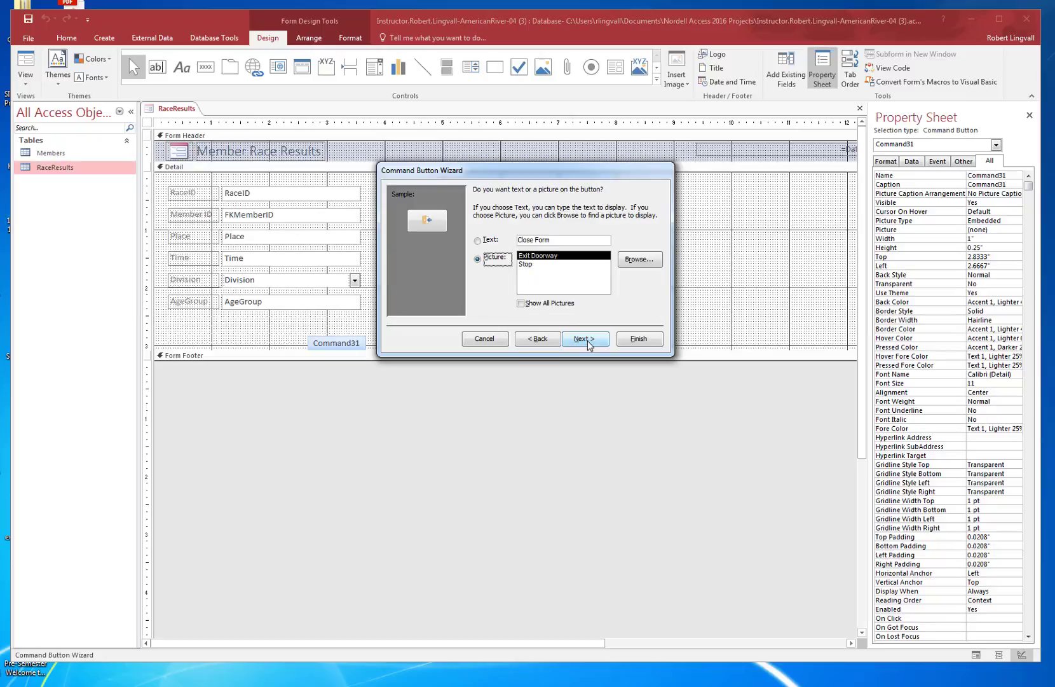
{"action": "left_click", "coordinate": [481, 241]}
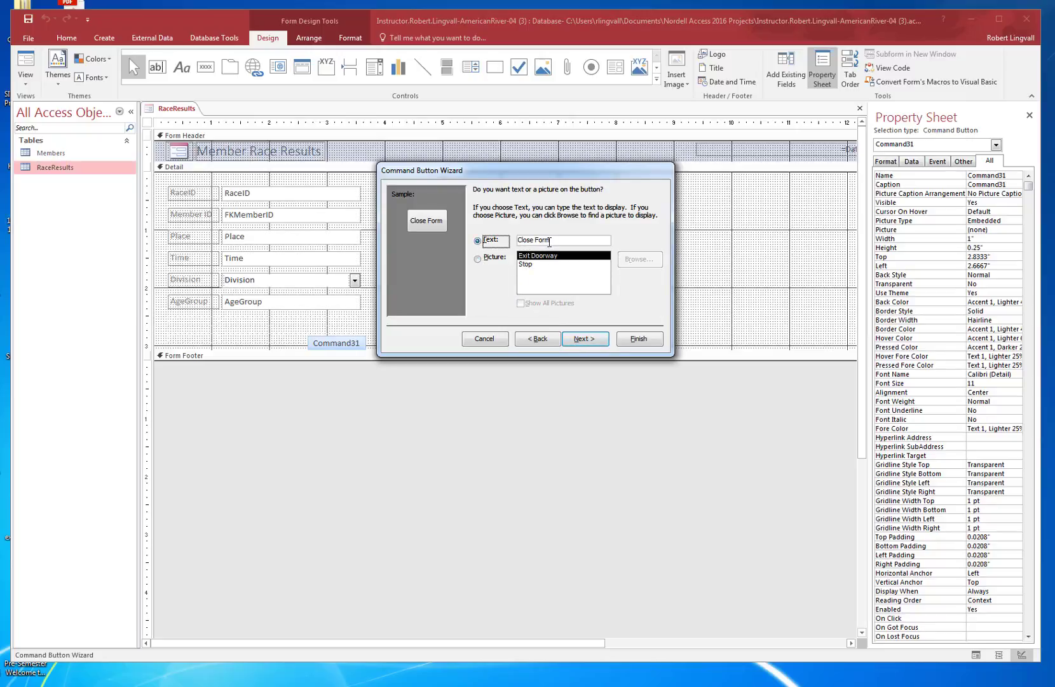
{"action": "left_click", "coordinate": [585, 339]}
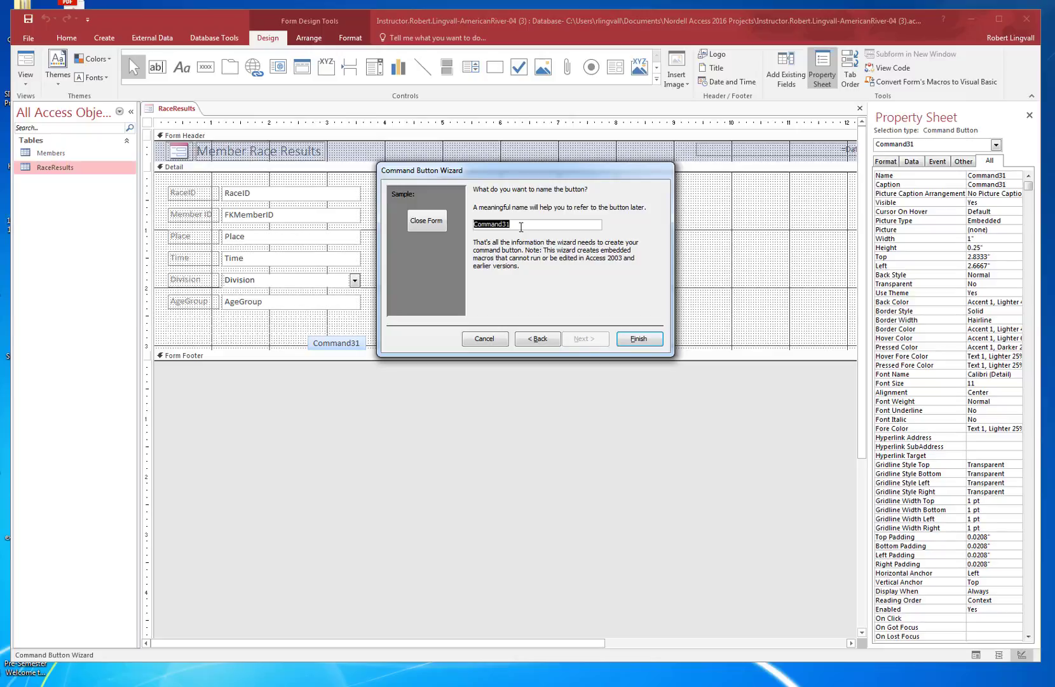
{"action": "type", "text": "Au"}
{"action": "left_click", "coordinate": [639, 339]}
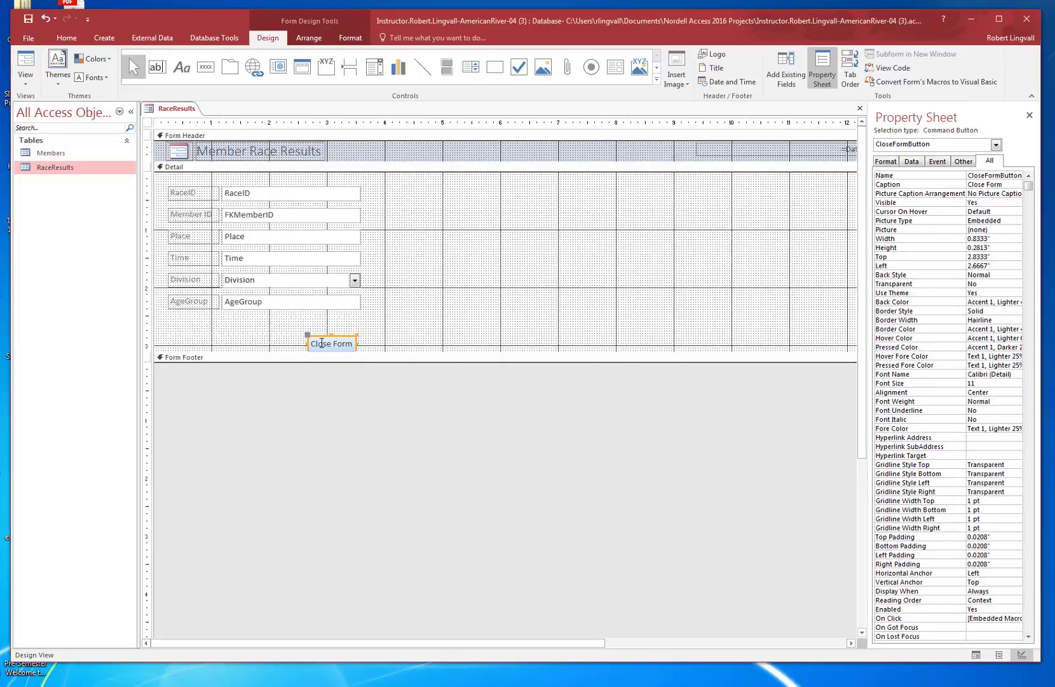
Step: Move the Close Form button into the empty layout cell directly below AgeGroup and switch the form to Layout View
{"action": "left_click_drag", "start_coordinate": [327, 337], "coordinate": [326, 322]}
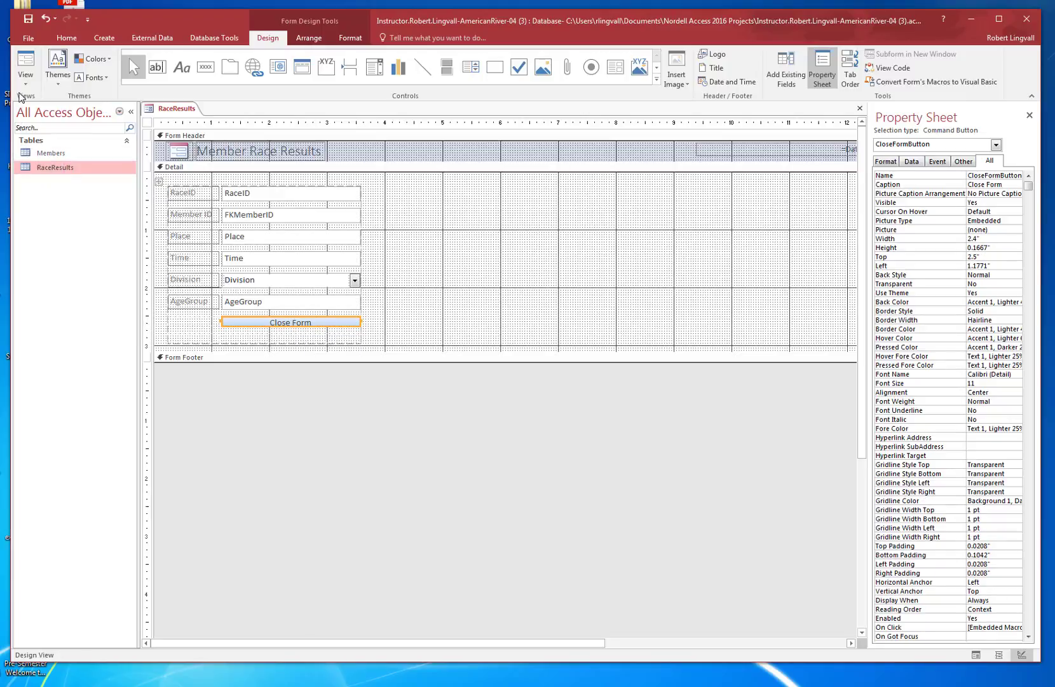
{"action": "left_click", "coordinate": [21, 91]}
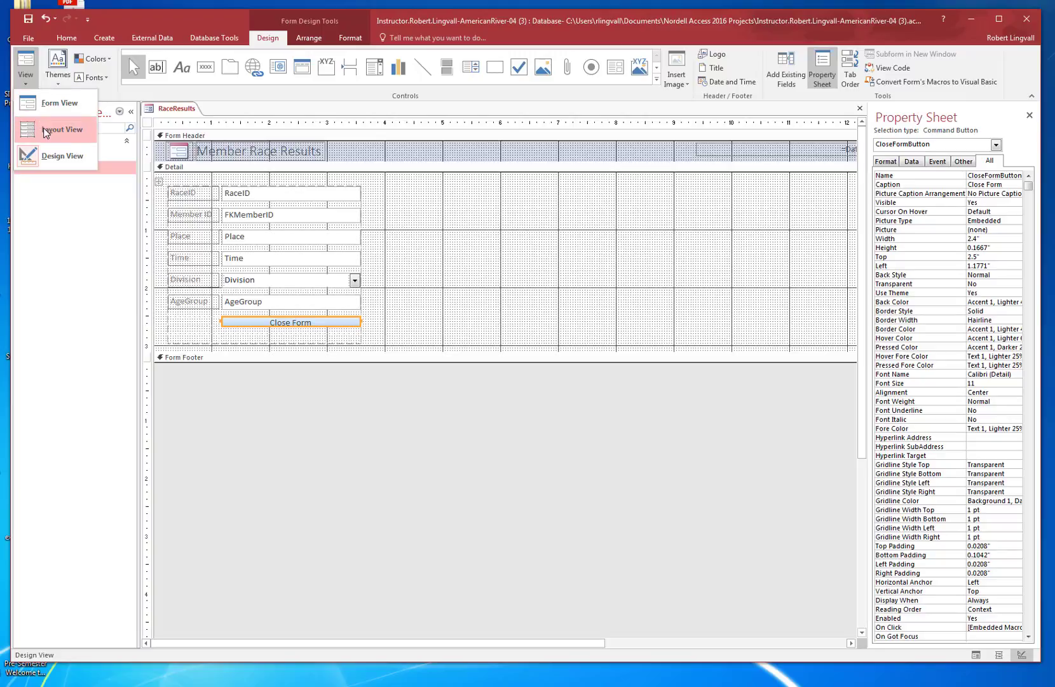
{"action": "left_click", "coordinate": [44, 131]}
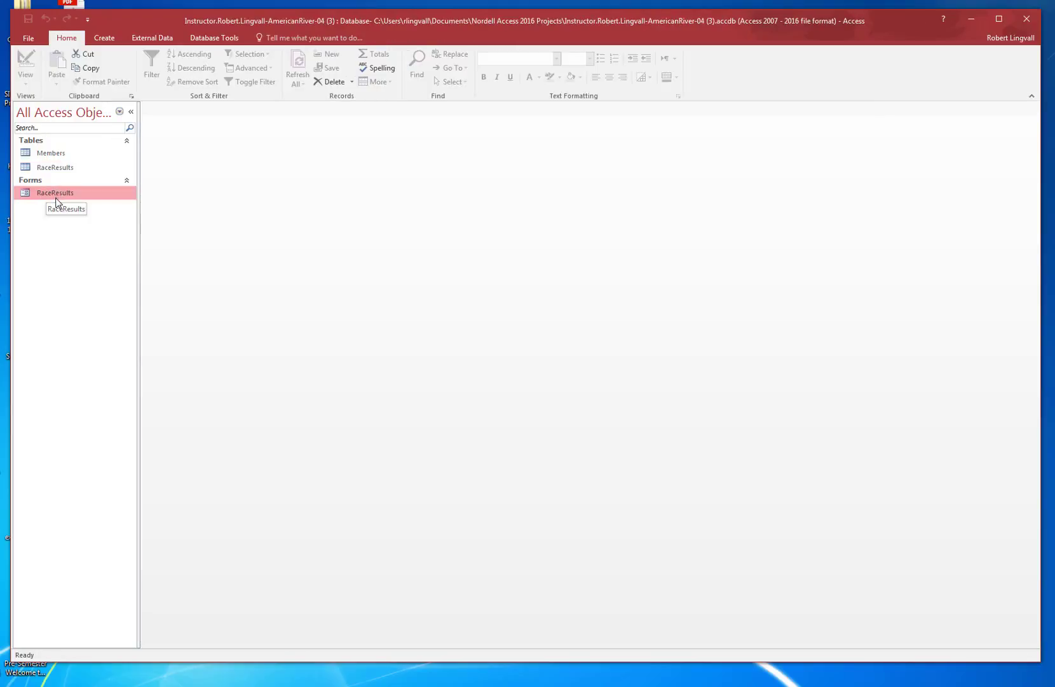
Step: Open the RaceResults form from the Forms group and test its Close Form button
{"action": "double_click", "coordinate": [46, 192]}
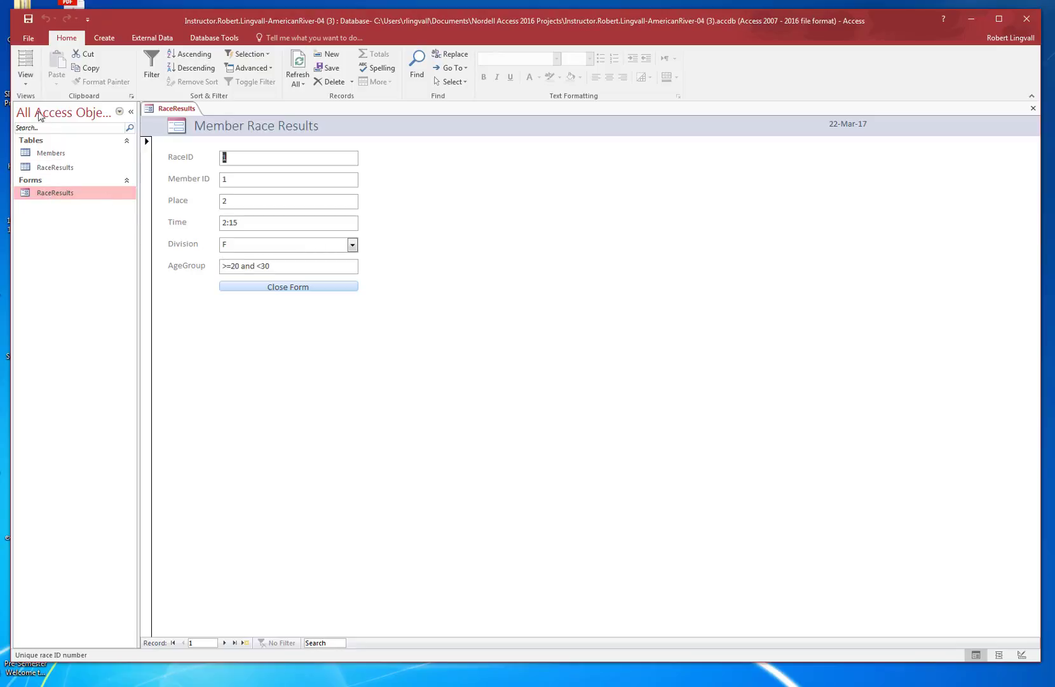
{"action": "left_click", "coordinate": [27, 83]}
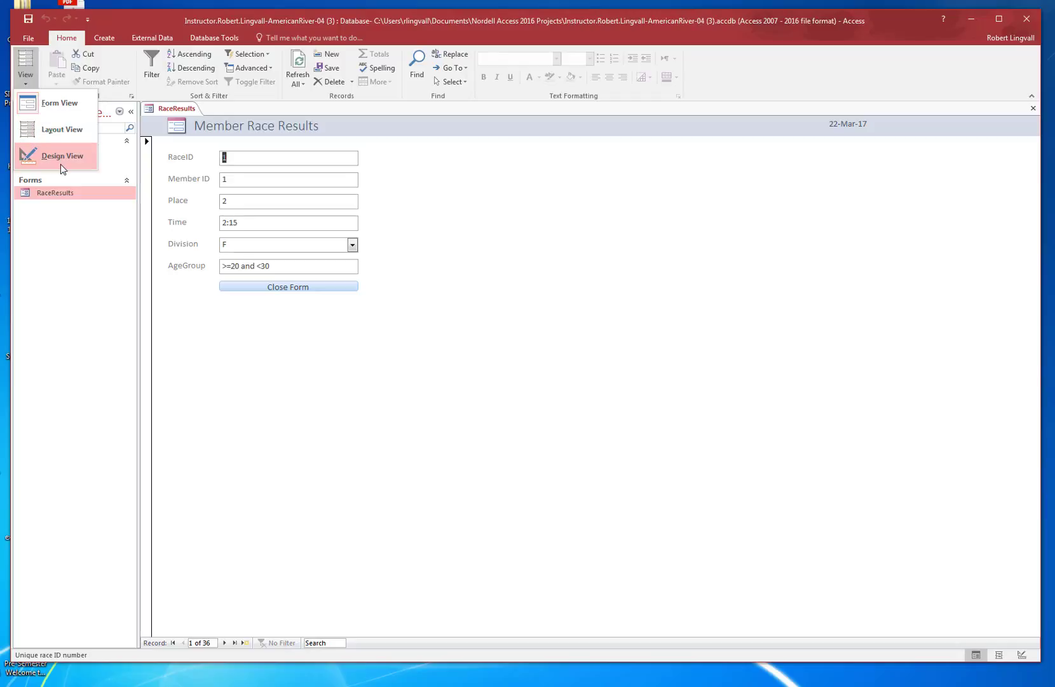
{"action": "left_click", "coordinate": [27, 80]}
{"action": "left_click", "coordinate": [286, 289]}
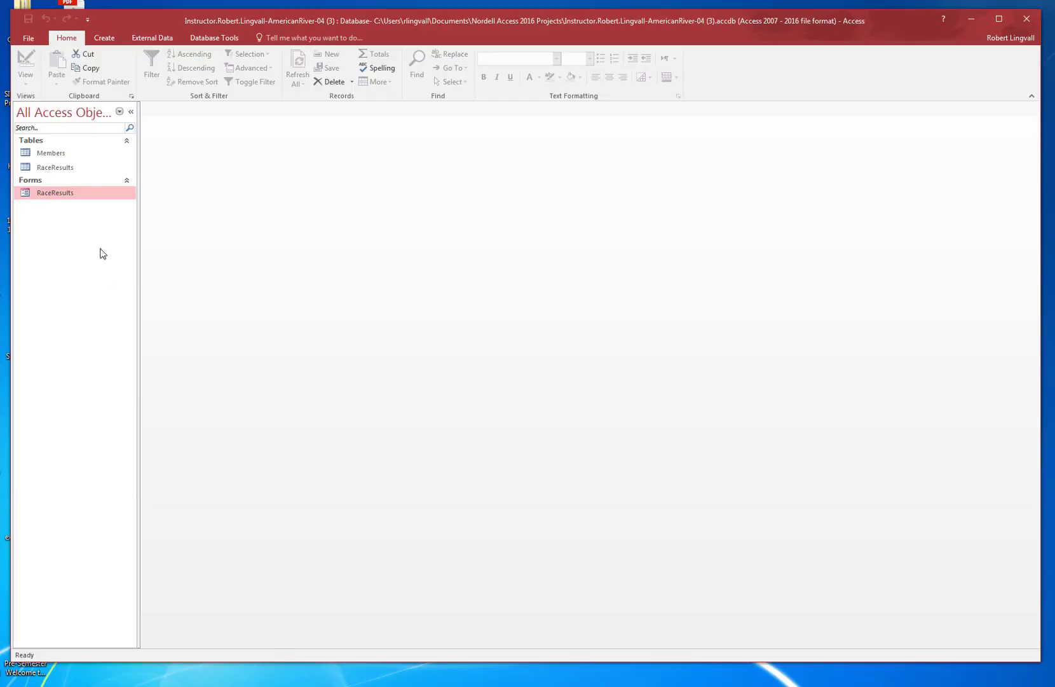
Step: Create a blank report, show all tables in the Field List and expand the fields of the Members table
{"action": "left_click", "coordinate": [104, 39]}
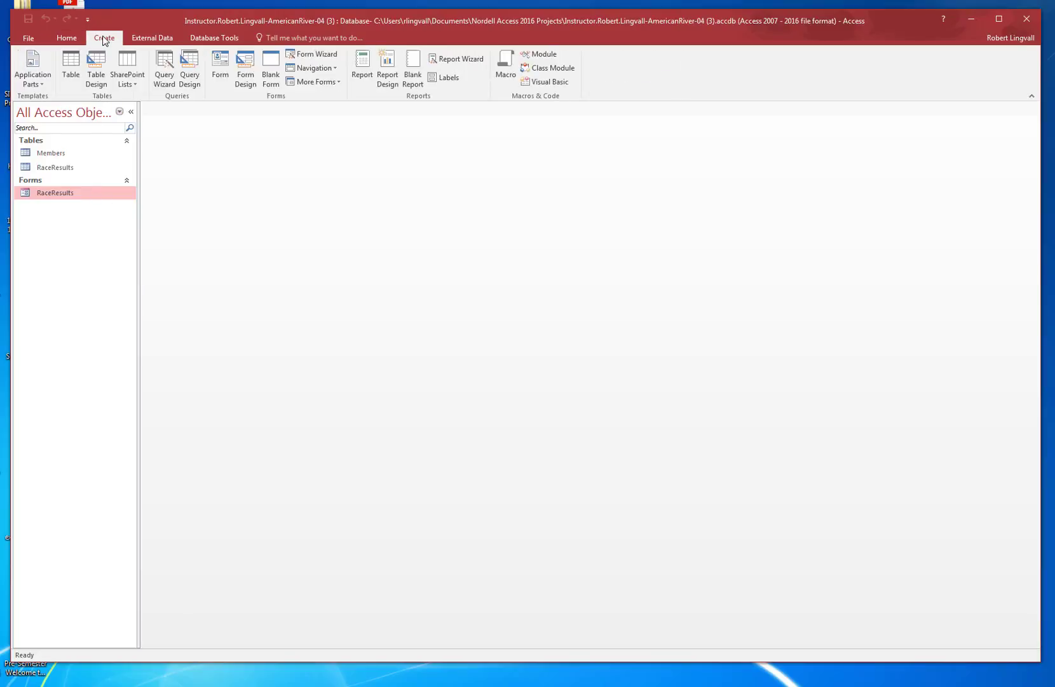
{"action": "left_click", "coordinate": [412, 70]}
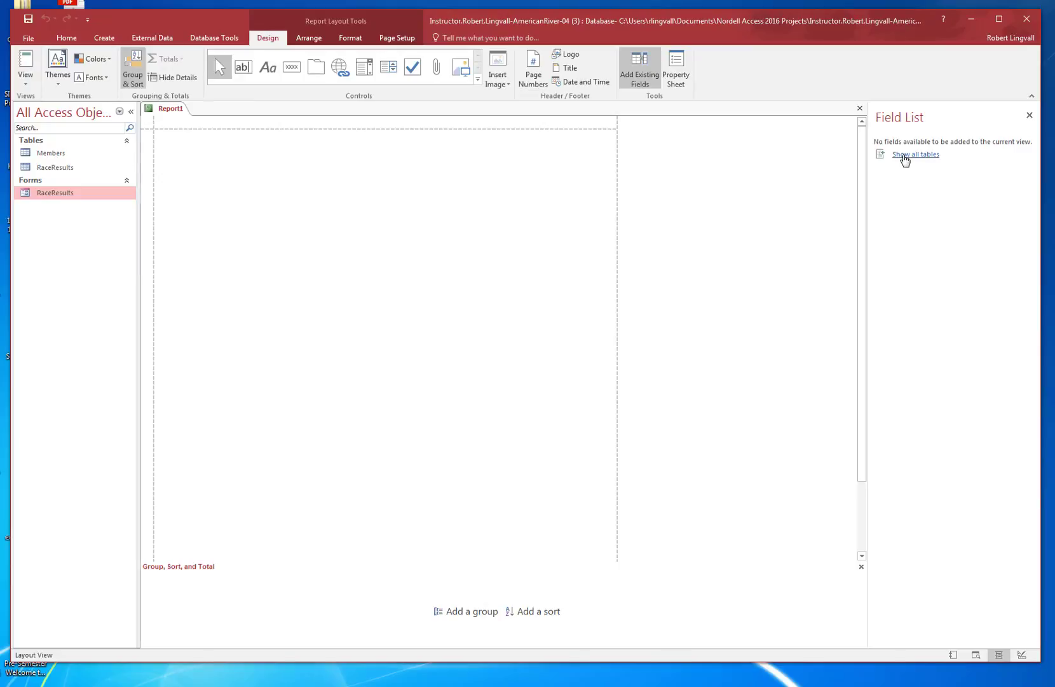
{"action": "left_click", "coordinate": [905, 155]}
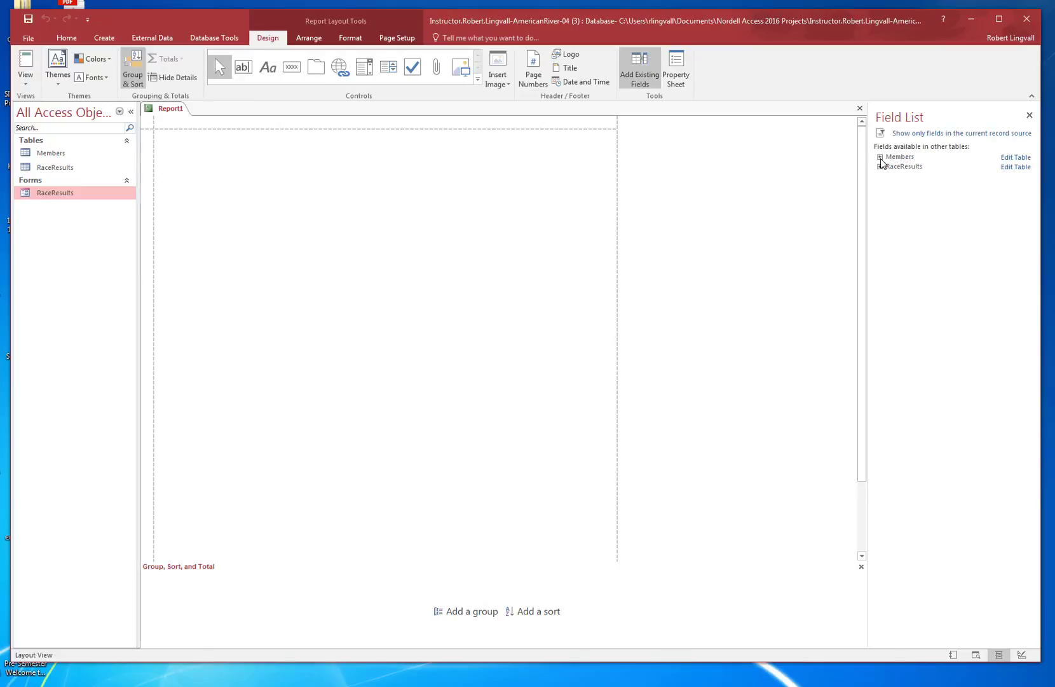
{"action": "left_click", "coordinate": [880, 157]}
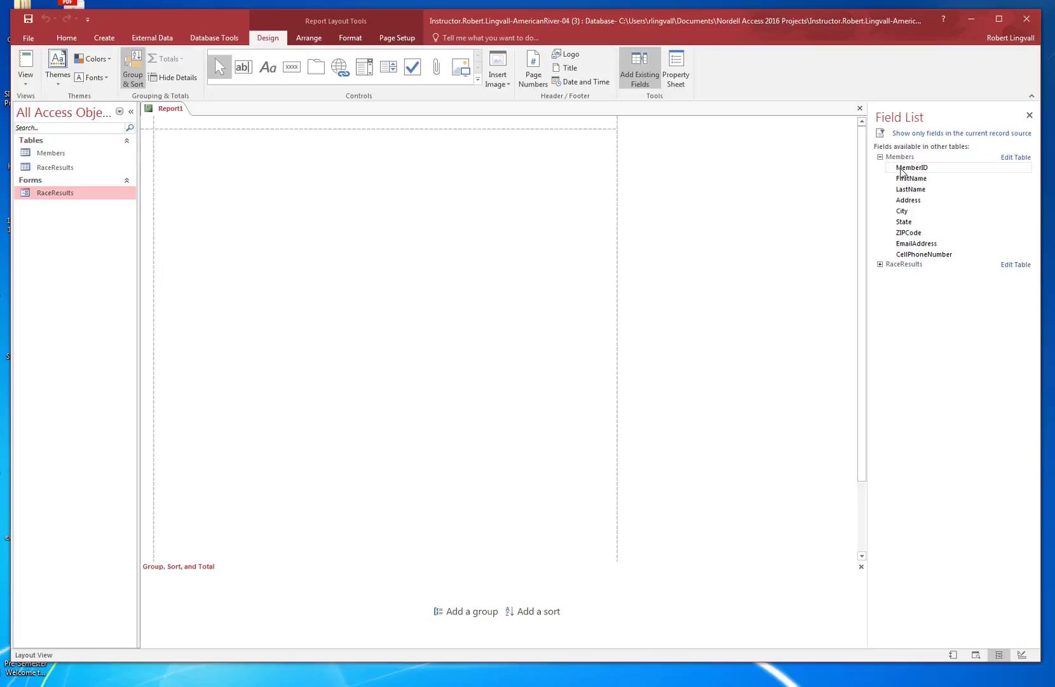
Step: Add MemberID, FirstName, LastName, Address, City, State, ZIPCode, EmailAddress and CellPhoneNumber from the Members table to the report
{"action": "left_click", "coordinate": [901, 170]}
{"action": "double_click", "coordinate": [902, 170]}
{"action": "double_click", "coordinate": [903, 178]}
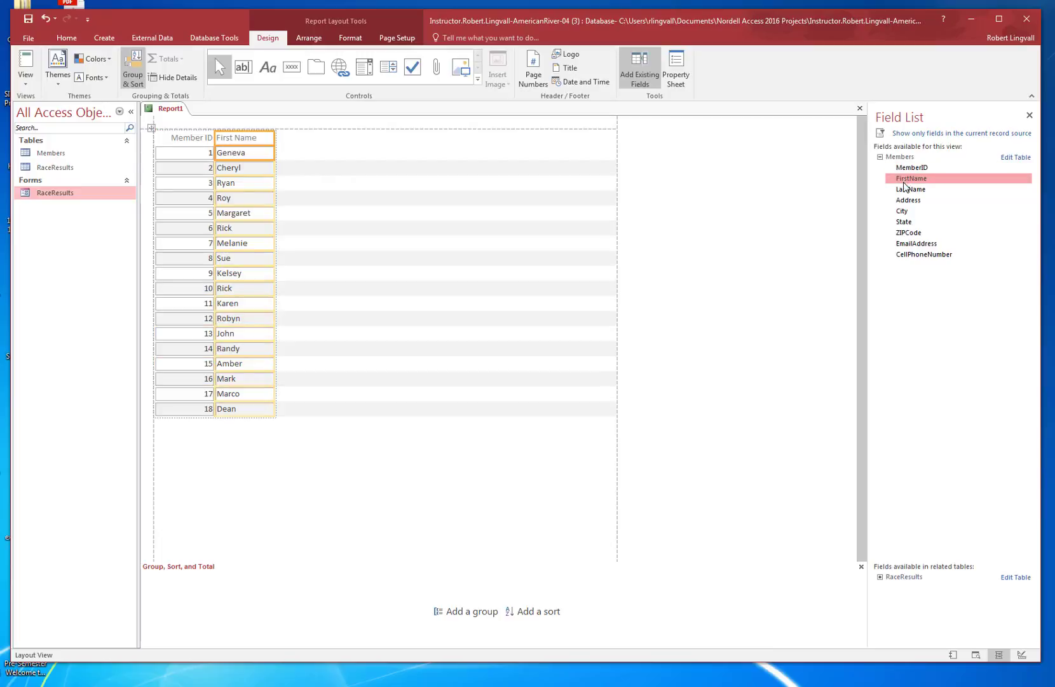
{"action": "left_click", "coordinate": [905, 190]}
{"action": "double_click", "coordinate": [906, 191]}
{"action": "double_click", "coordinate": [903, 201]}
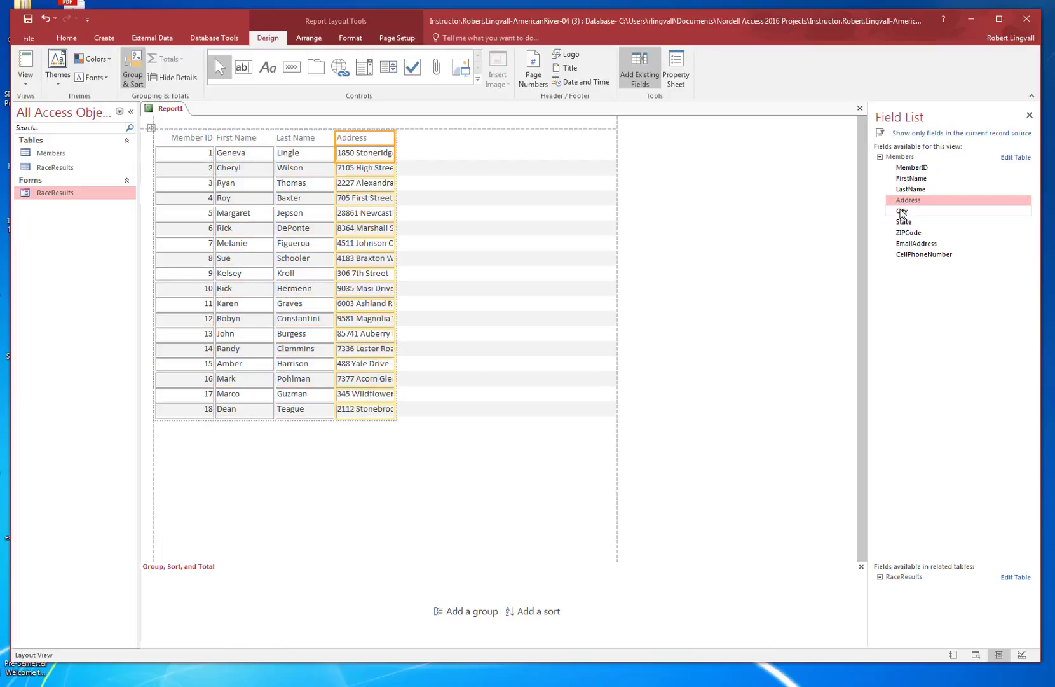
{"action": "left_click", "coordinate": [903, 214]}
{"action": "double_click", "coordinate": [903, 213]}
{"action": "double_click", "coordinate": [902, 222]}
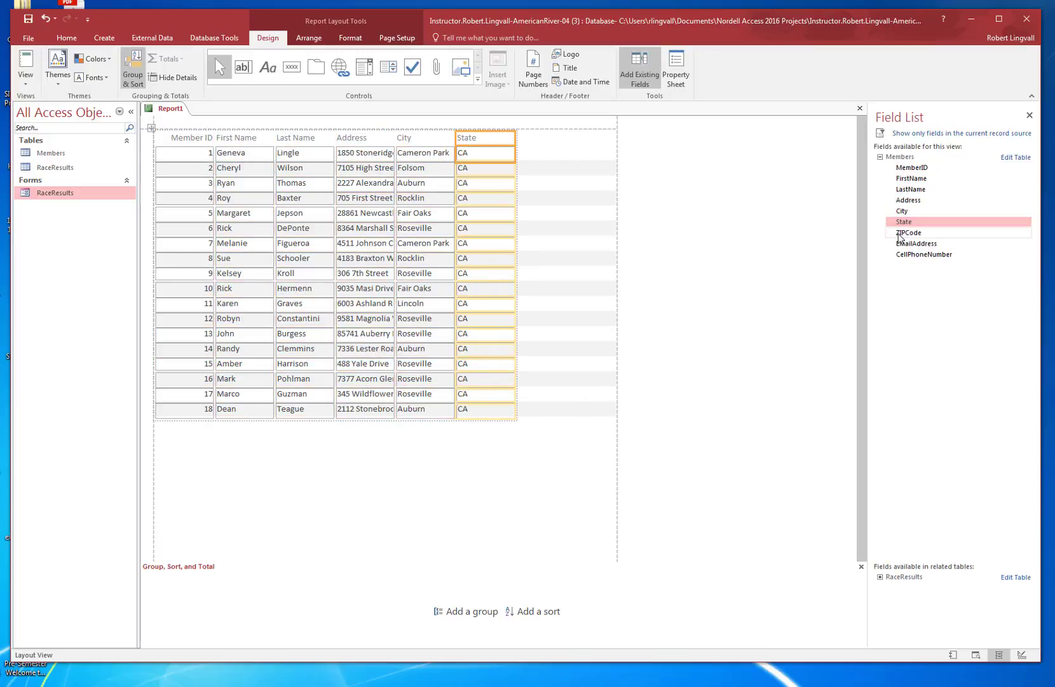
{"action": "double_click", "coordinate": [902, 233]}
{"action": "double_click", "coordinate": [903, 243]}
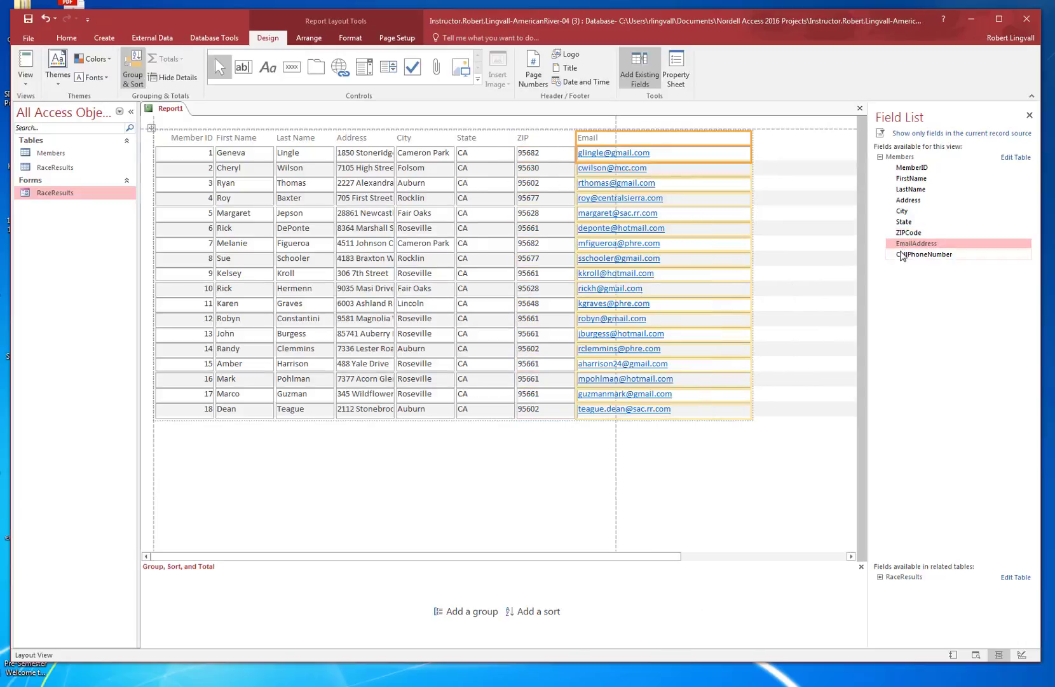
{"action": "double_click", "coordinate": [903, 254]}
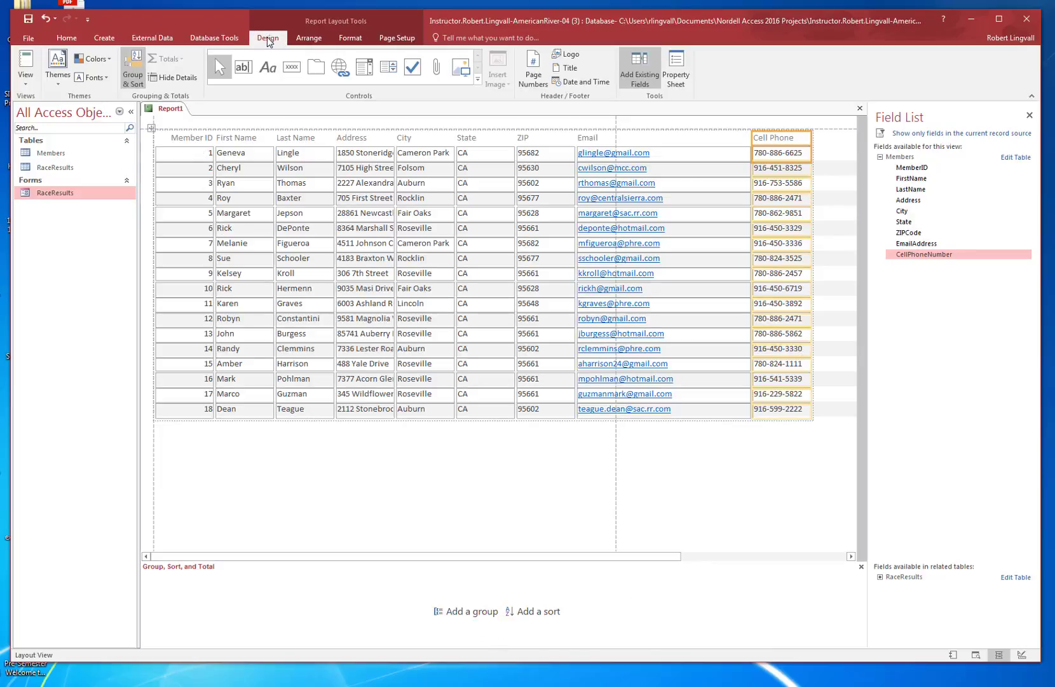
Step: Group the report's records on the City field in the Group, Sort, and Total settings
{"action": "left_click", "coordinate": [131, 71]}
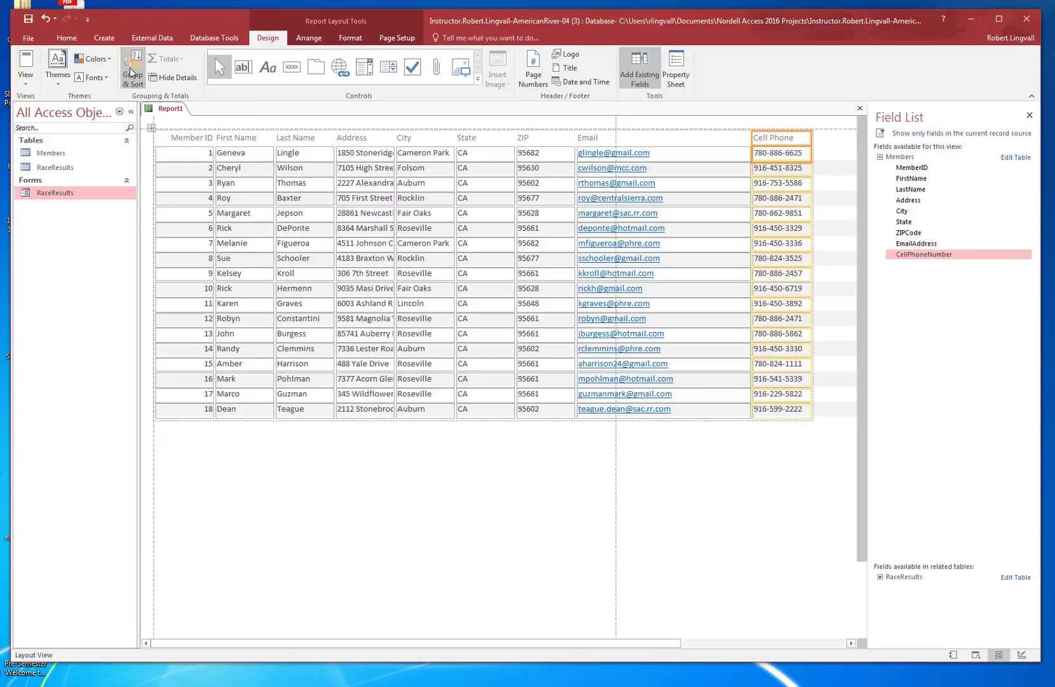
{"action": "left_click", "coordinate": [131, 70]}
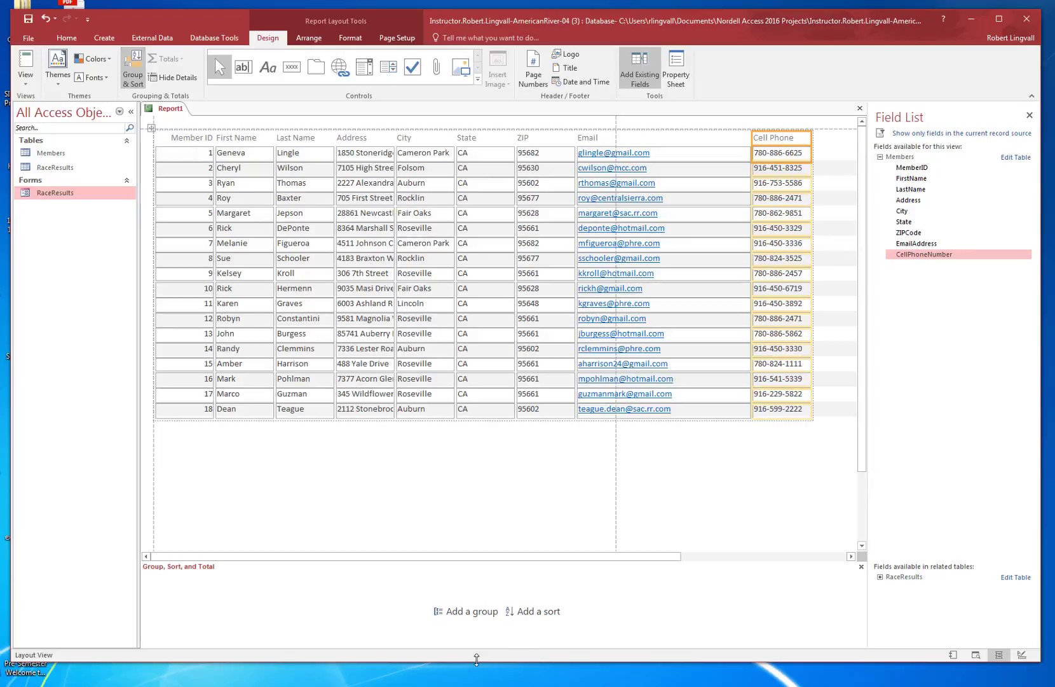
{"action": "left_click", "coordinate": [465, 614]}
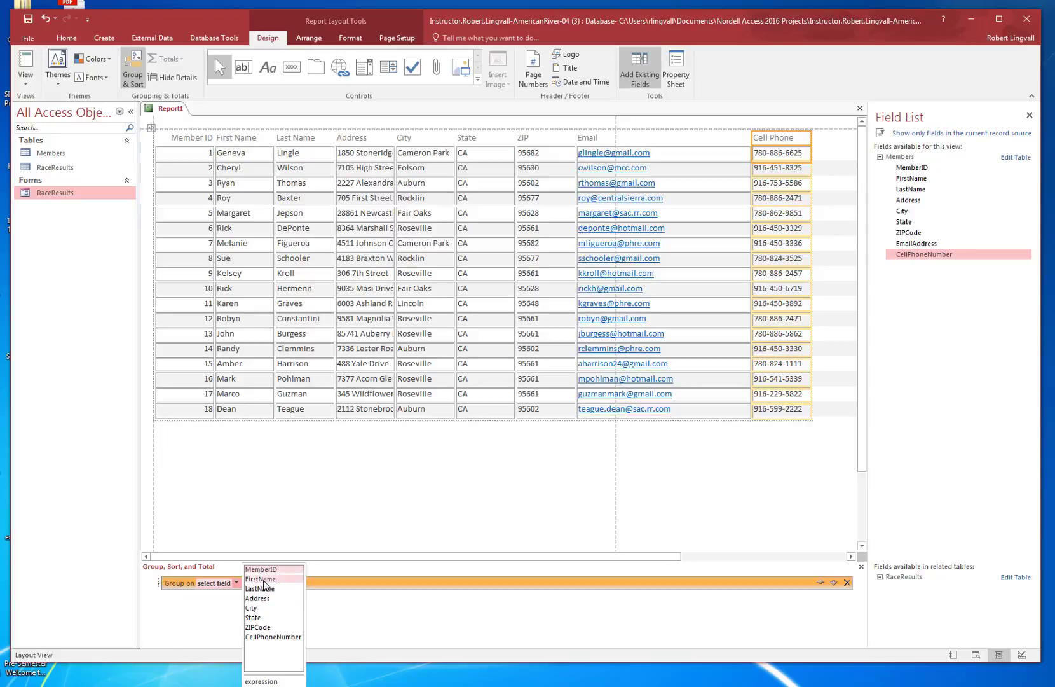
{"action": "left_click", "coordinate": [261, 609]}
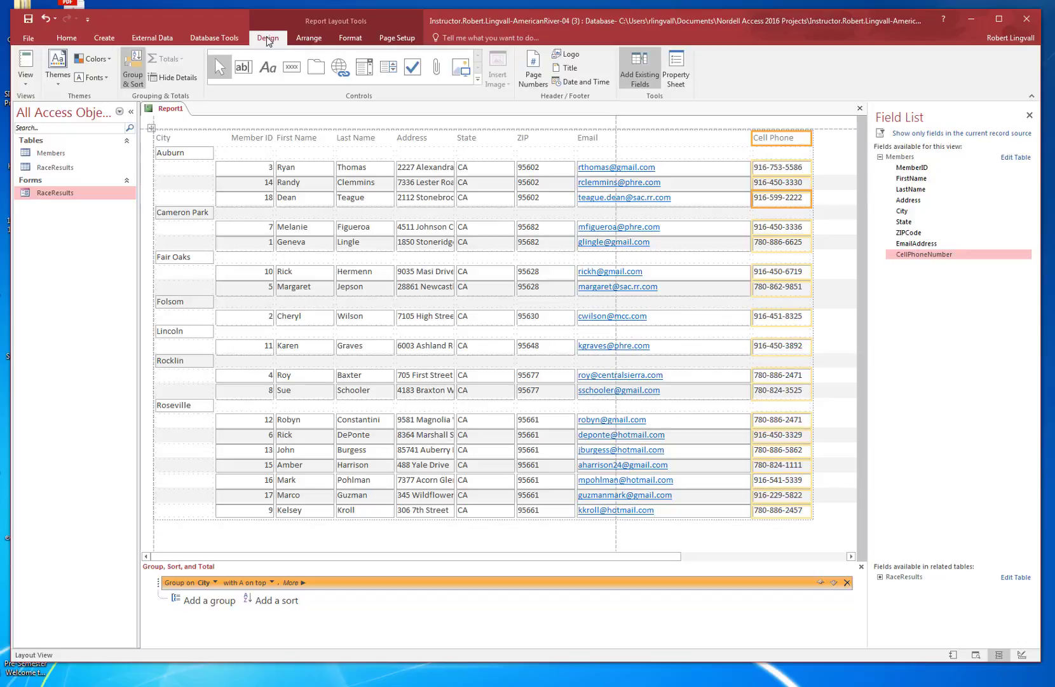
Step: Apply Normal page margins and Landscape orientation to the report
{"action": "left_click", "coordinate": [393, 39]}
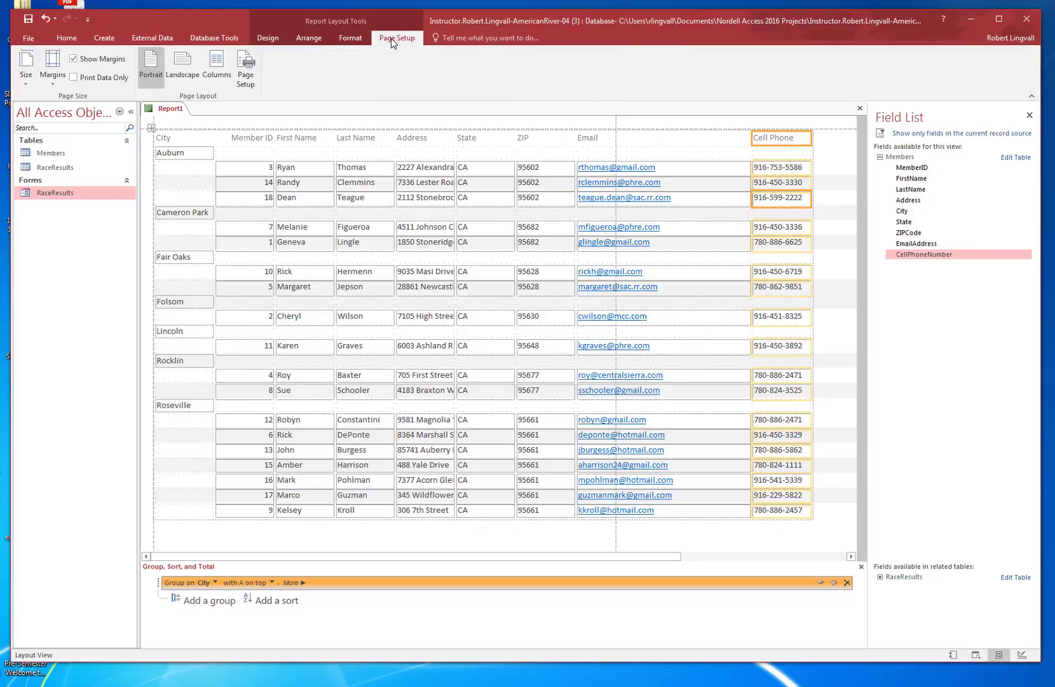
{"action": "left_click", "coordinate": [54, 70]}
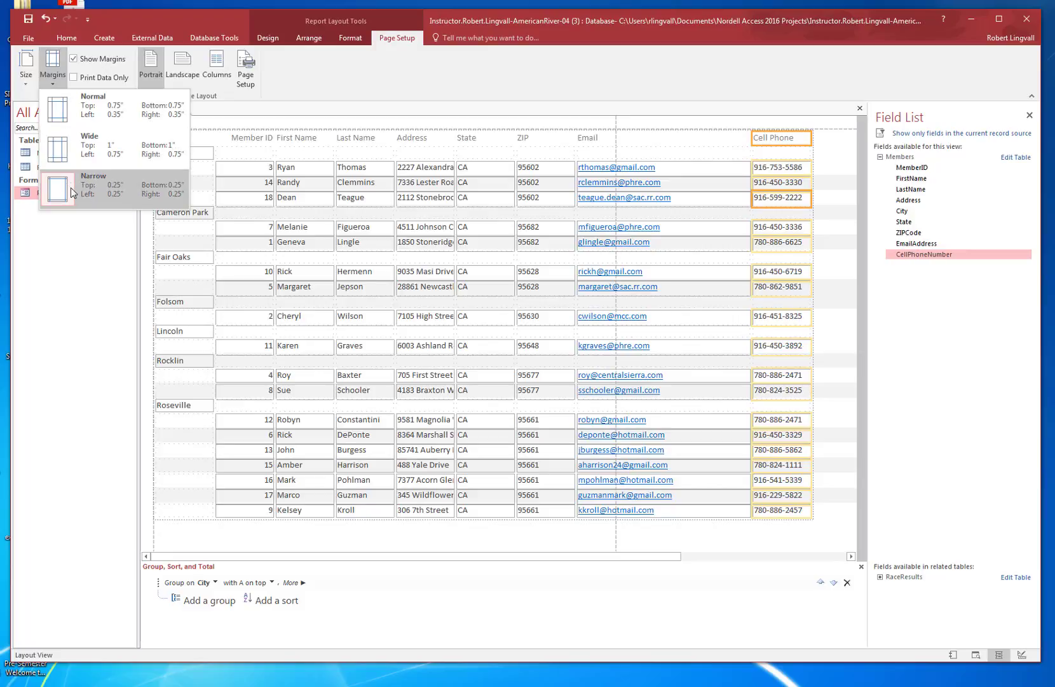
{"action": "left_click", "coordinate": [59, 111]}
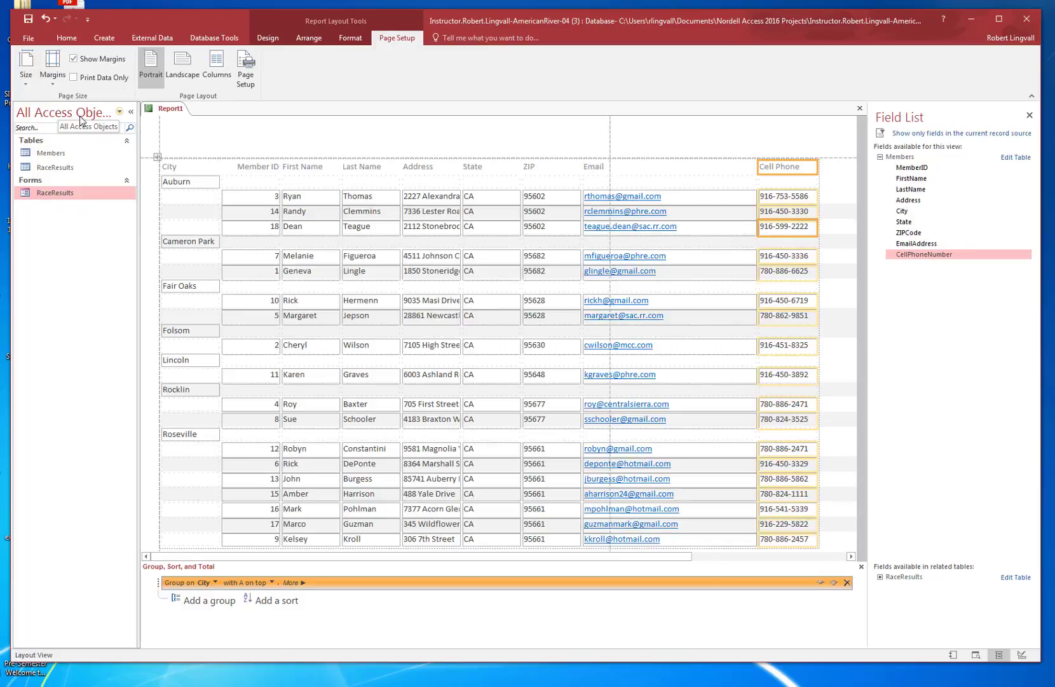
{"action": "left_click", "coordinate": [181, 66]}
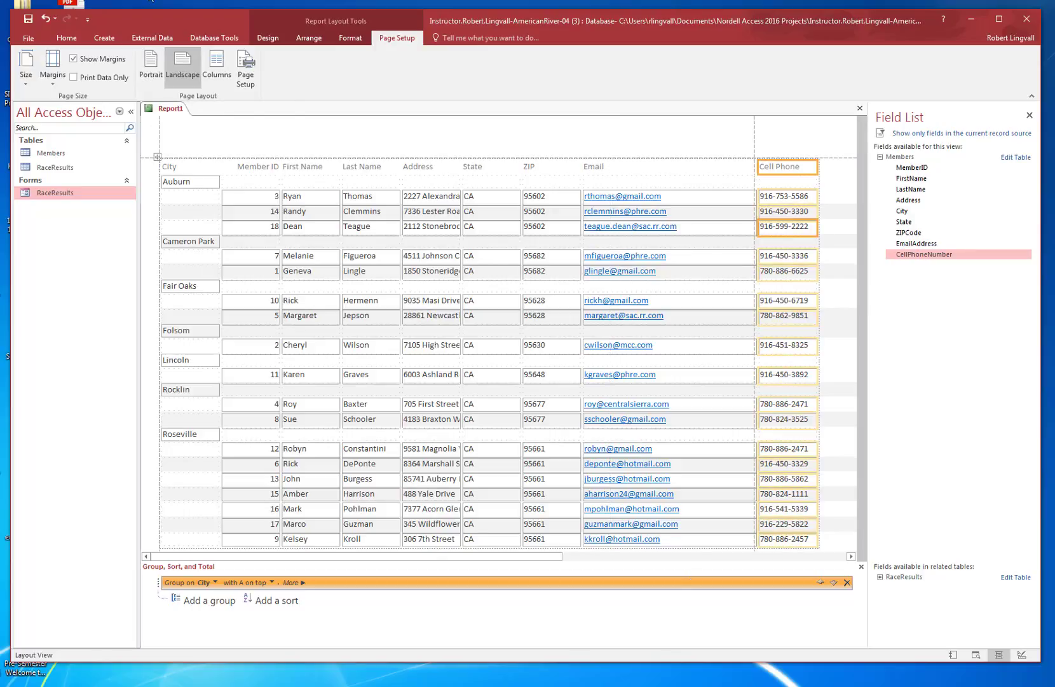
Step: Show the Property Sheet and examine the properties of the LastName field, the Address column label and the EmailAddress field
{"action": "left_click", "coordinate": [426, 168]}
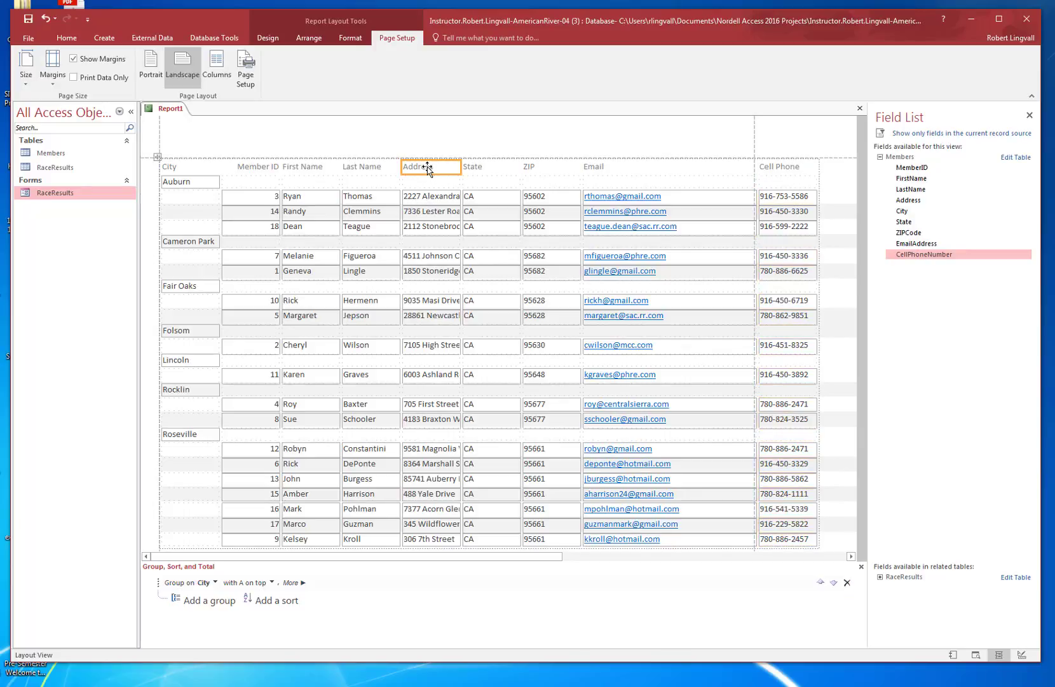
{"action": "left_click", "coordinate": [377, 168]}
{"action": "left_click", "coordinate": [365, 195]}
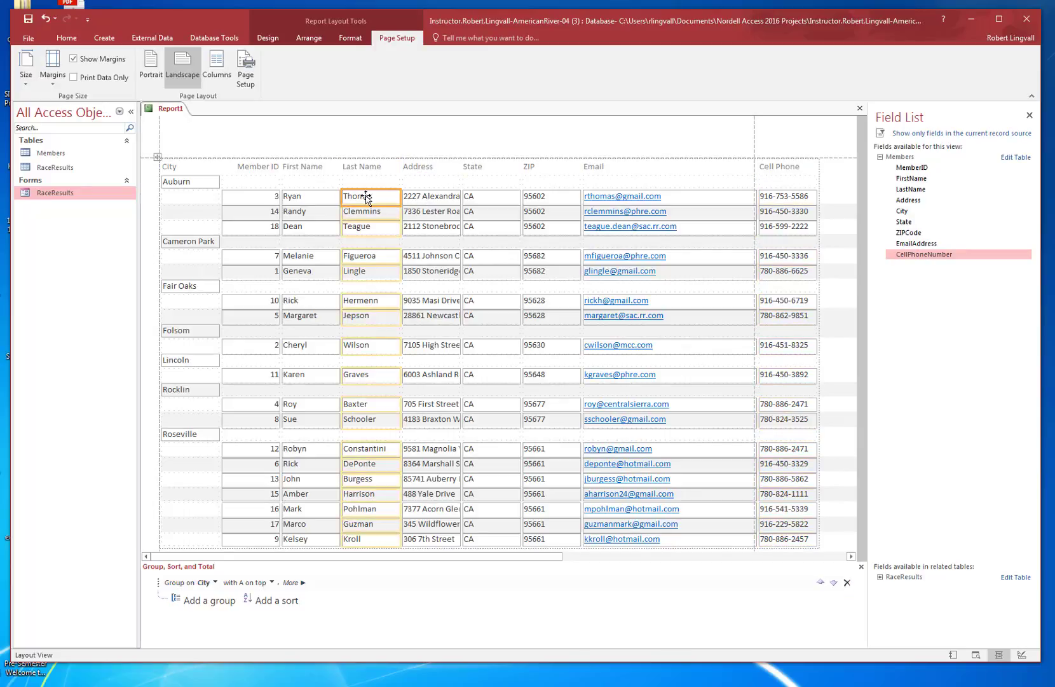
{"action": "left_click", "coordinate": [273, 40]}
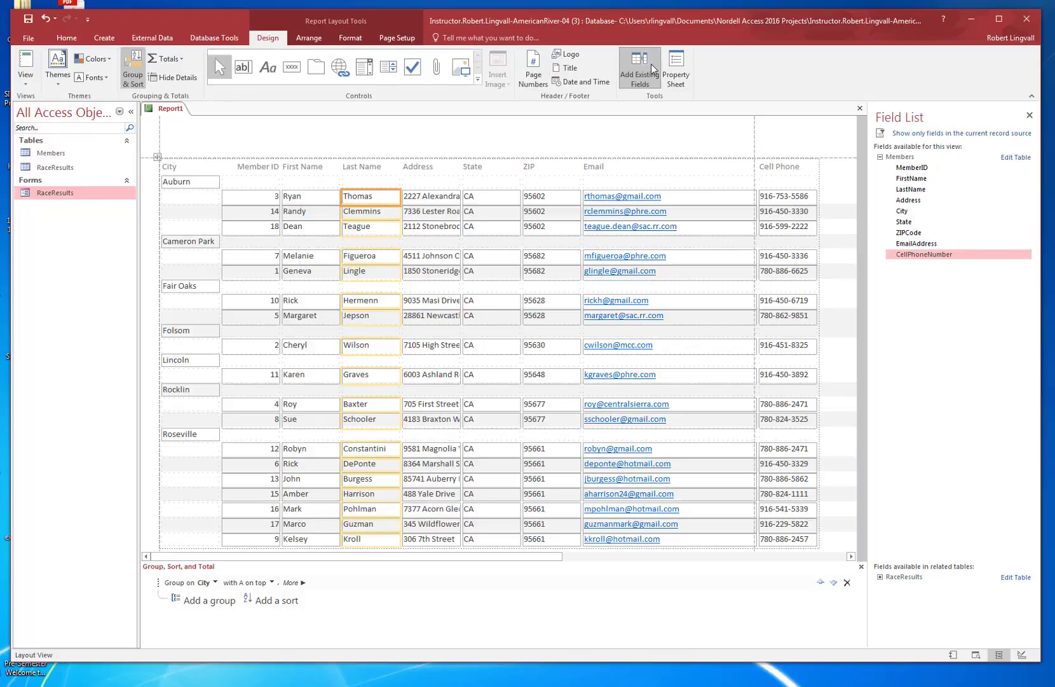
{"action": "left_click", "coordinate": [682, 63]}
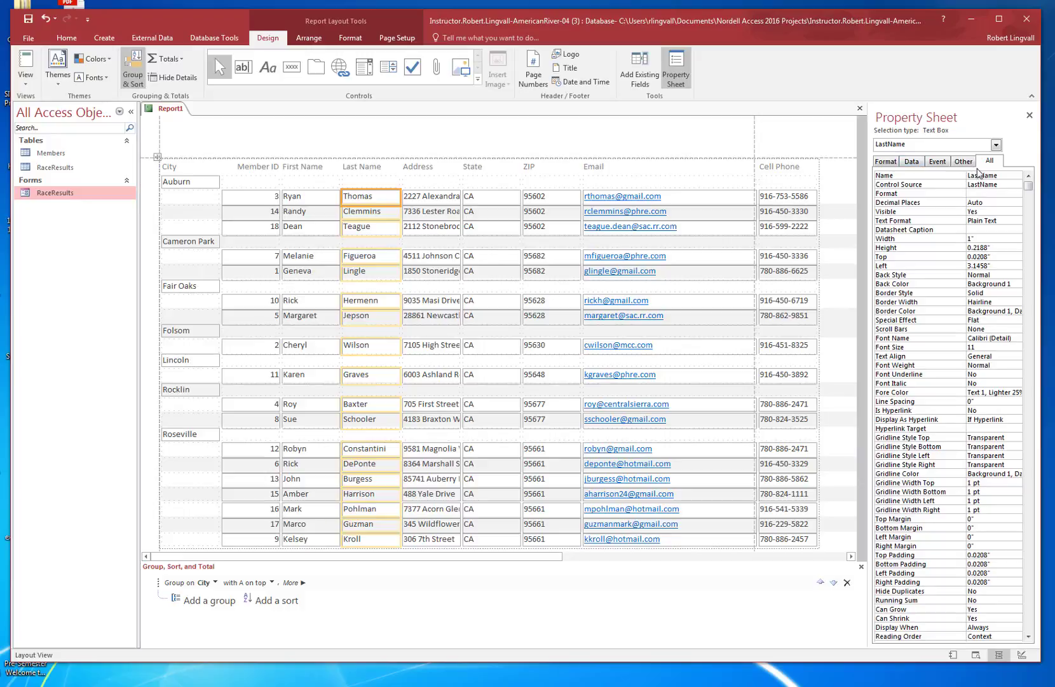
{"action": "left_click", "coordinate": [425, 167]}
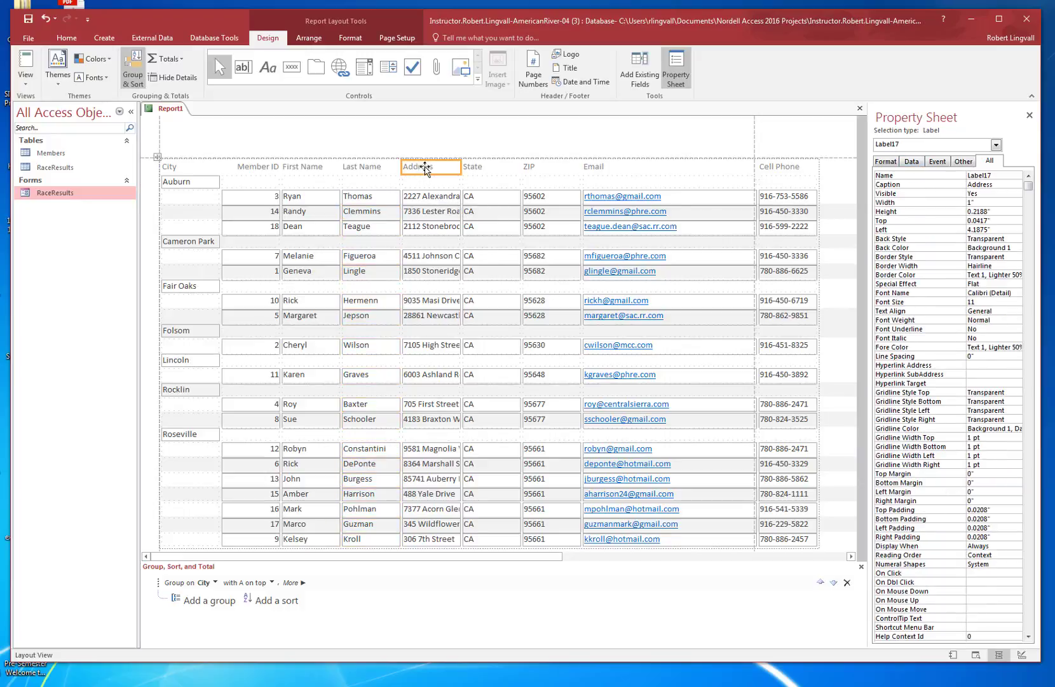
{"action": "left_click", "coordinate": [996, 146]}
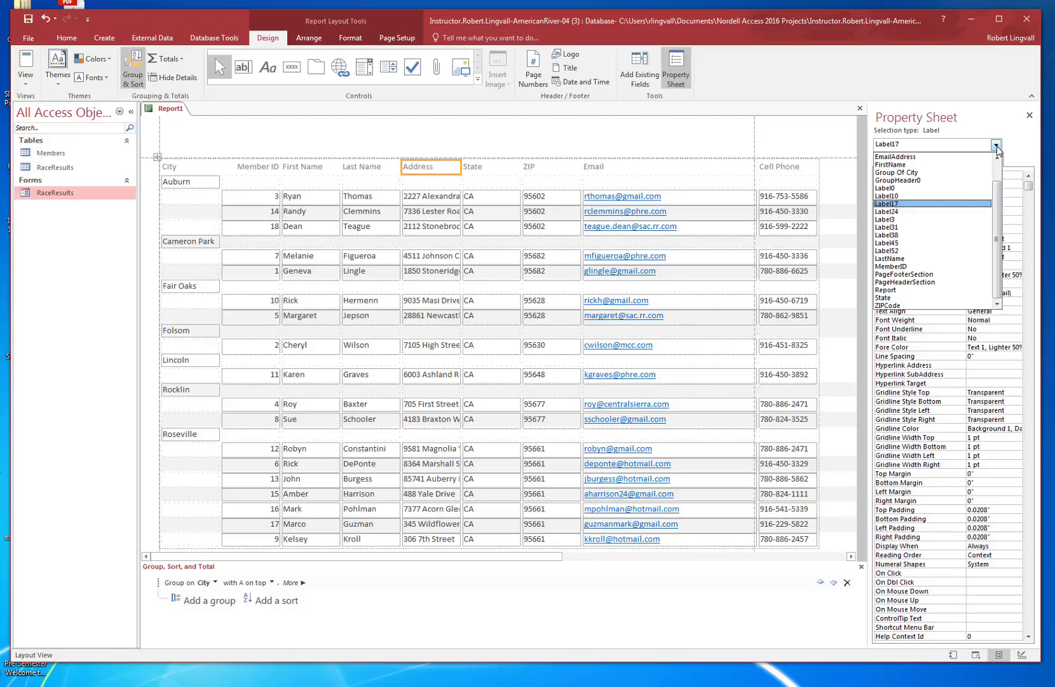
{"action": "left_click", "coordinate": [892, 157]}
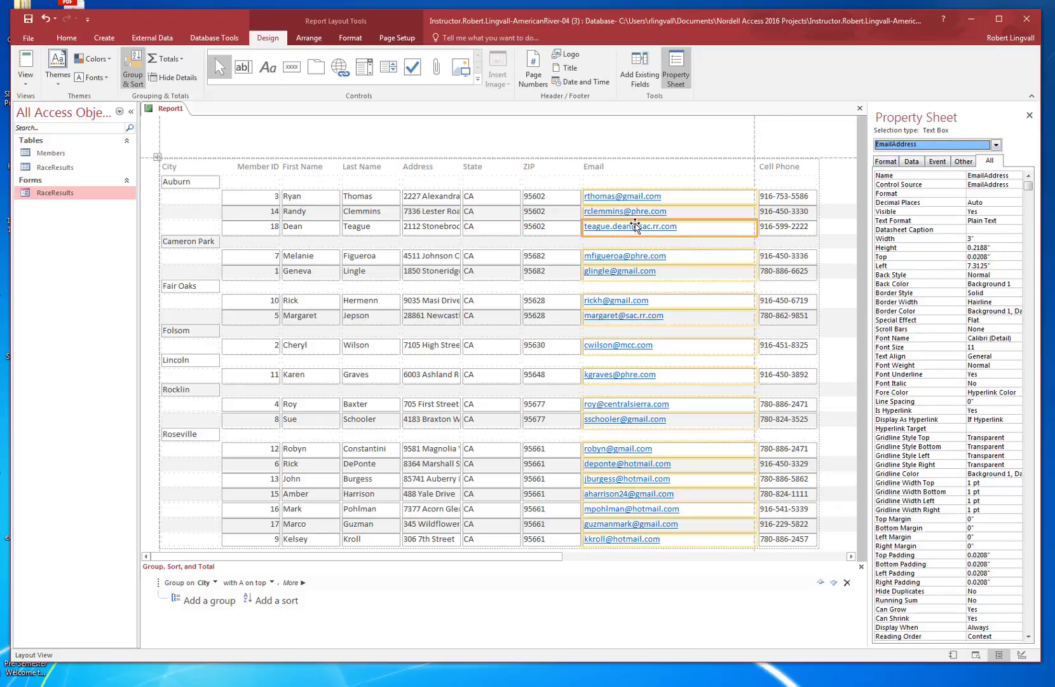
{"action": "left_click", "coordinate": [996, 145]}
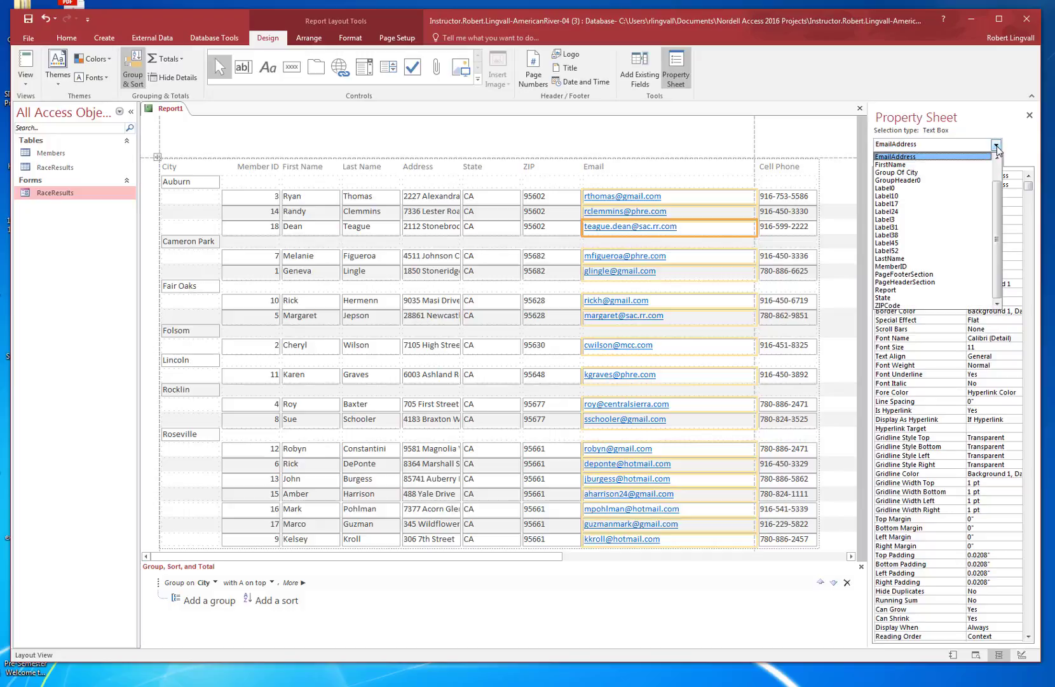
{"action": "left_click", "coordinate": [419, 168]}
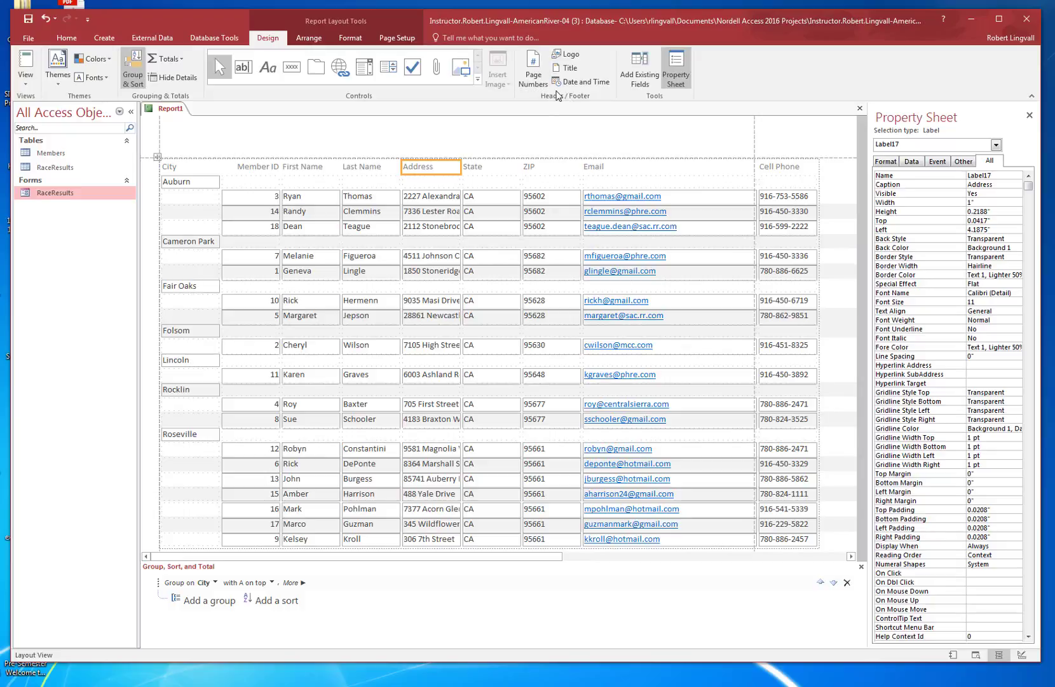
Step: Add a title to the report header reading "List of Members"
{"action": "left_click", "coordinate": [568, 69]}
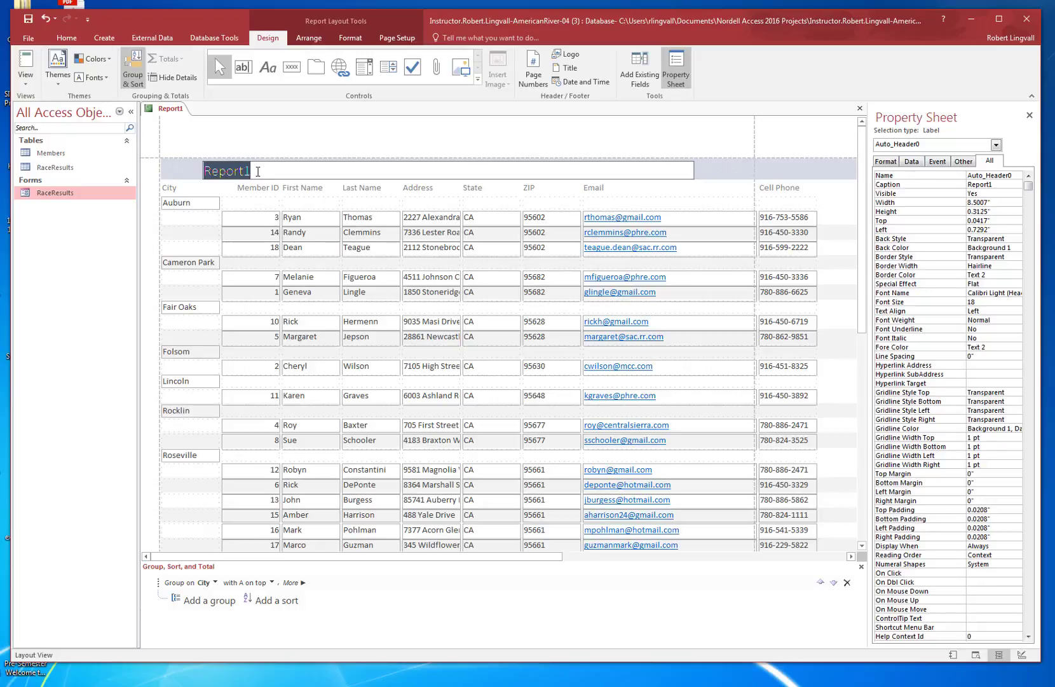
{"action": "type", "text": "List of Members"}
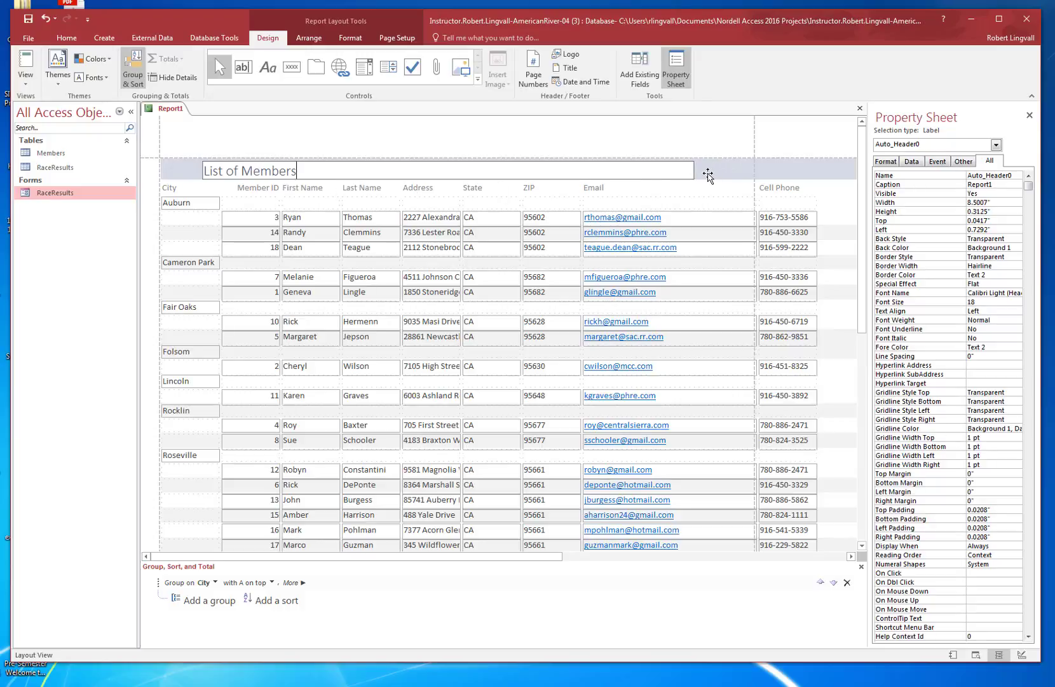
{"action": "key", "text": "Return"}
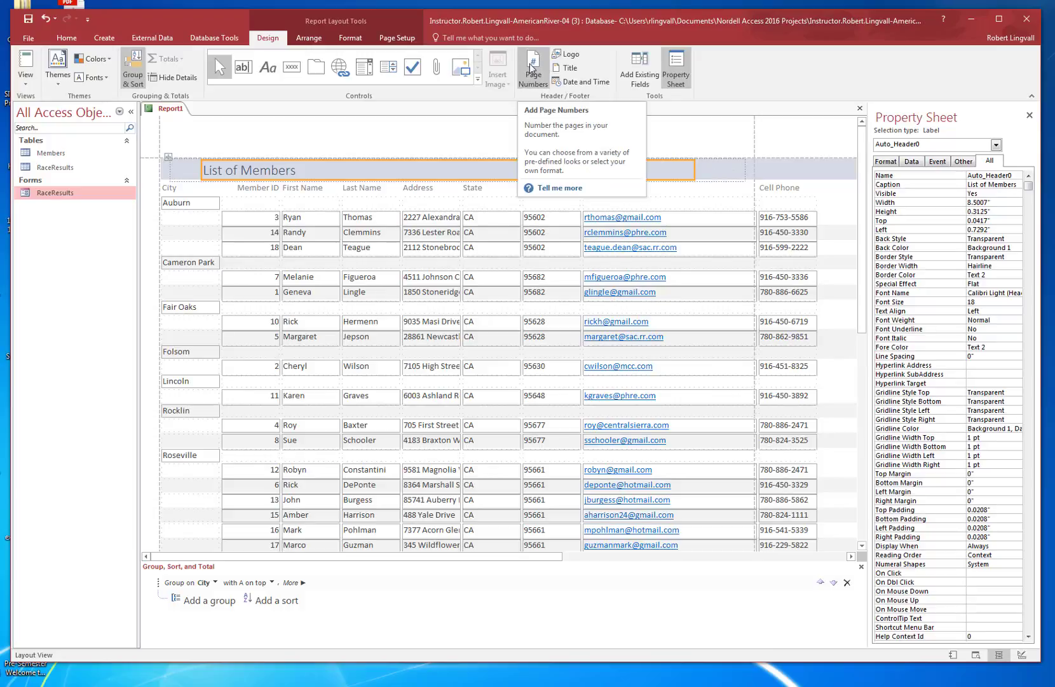
Step: Add page numbers to the report in Page N of M format, centered at the bottom of the page and shown on the first page
{"action": "left_click", "coordinate": [533, 69]}
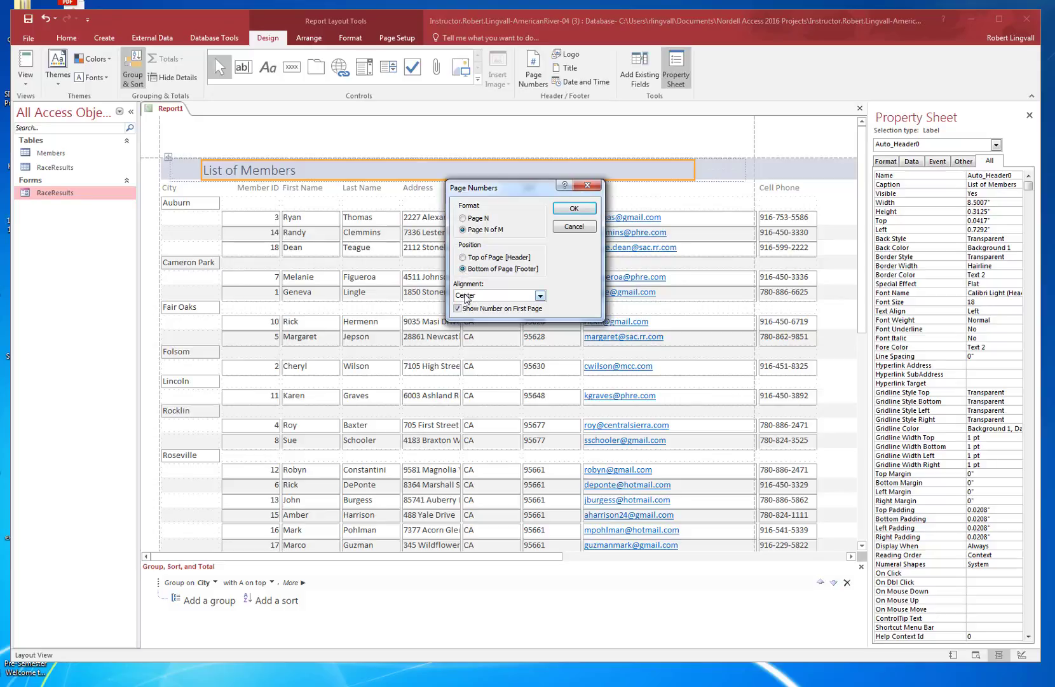
{"action": "left_click", "coordinate": [539, 295]}
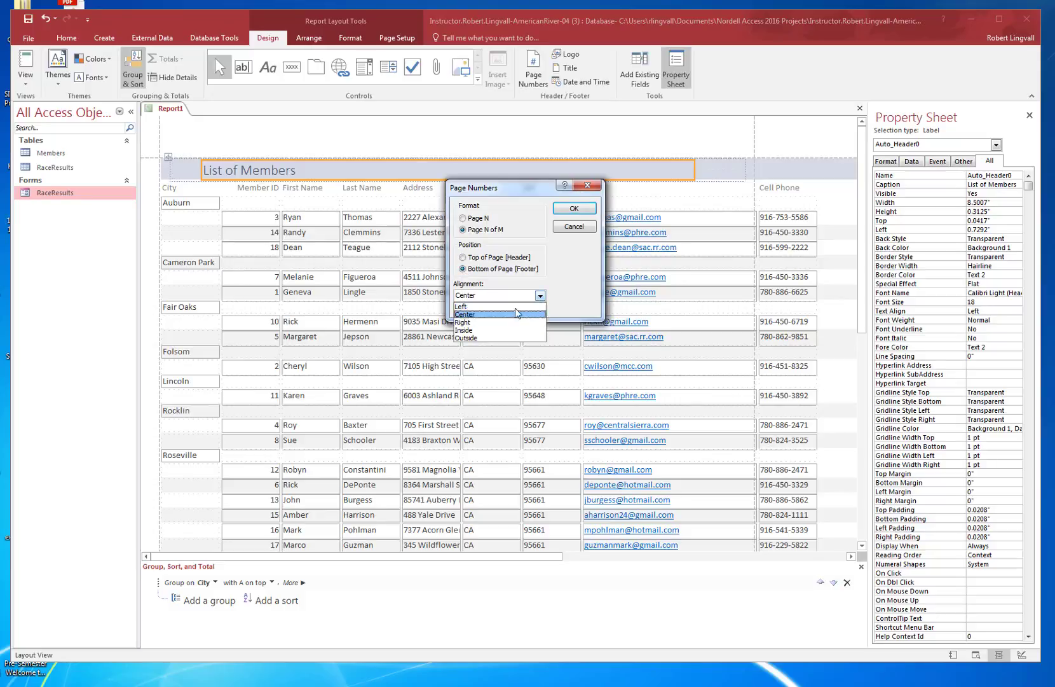
{"action": "left_click", "coordinate": [541, 298]}
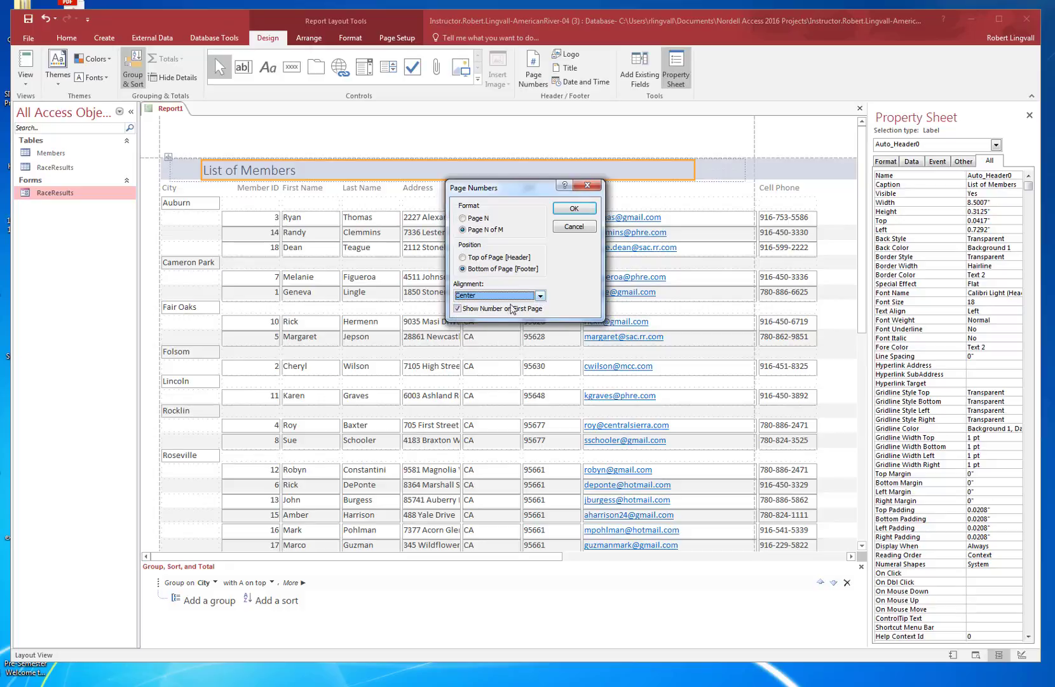
{"action": "left_click", "coordinate": [574, 210]}
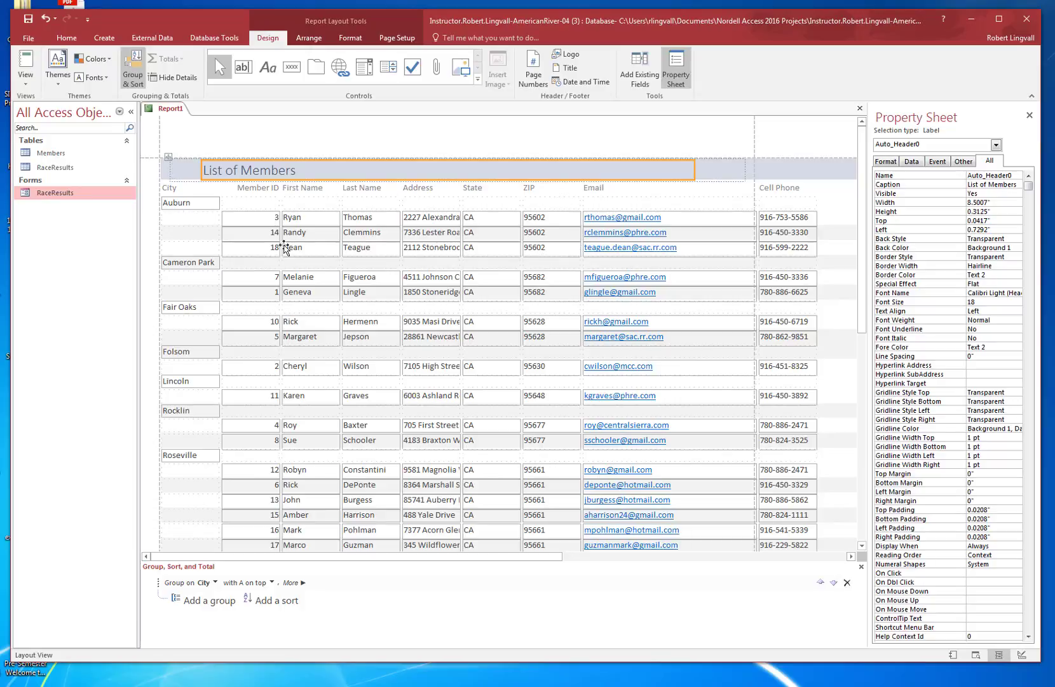
Step: Save the report under the name "Members Report"
{"action": "left_click", "coordinate": [28, 21]}
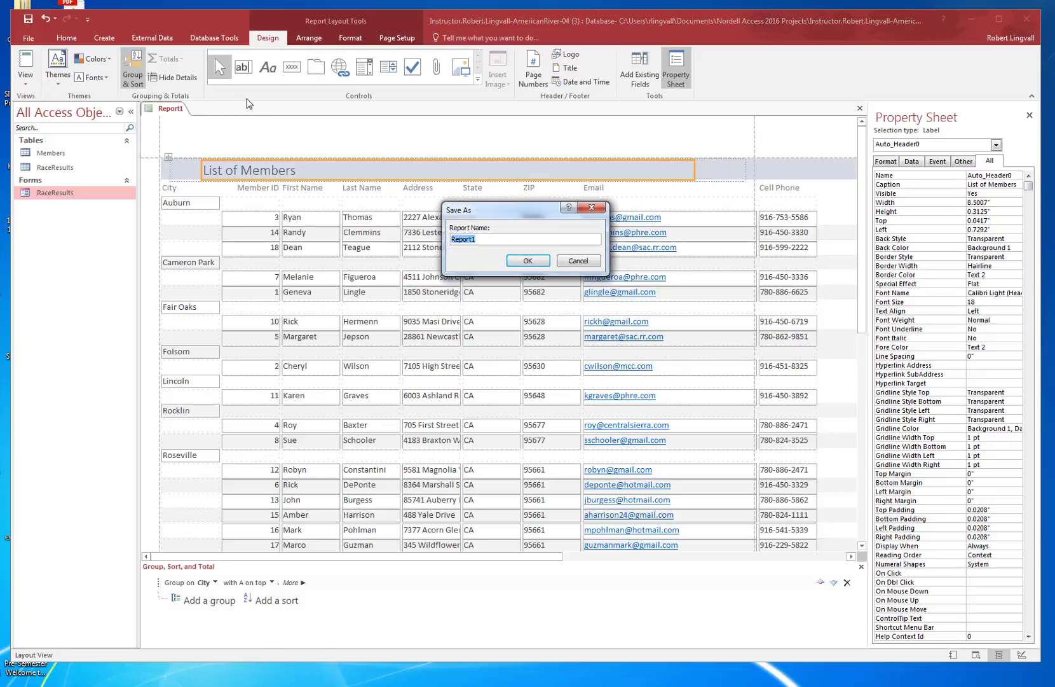
{"action": "type", "text": "Members"}
{"action": "left_click", "coordinate": [527, 261]}
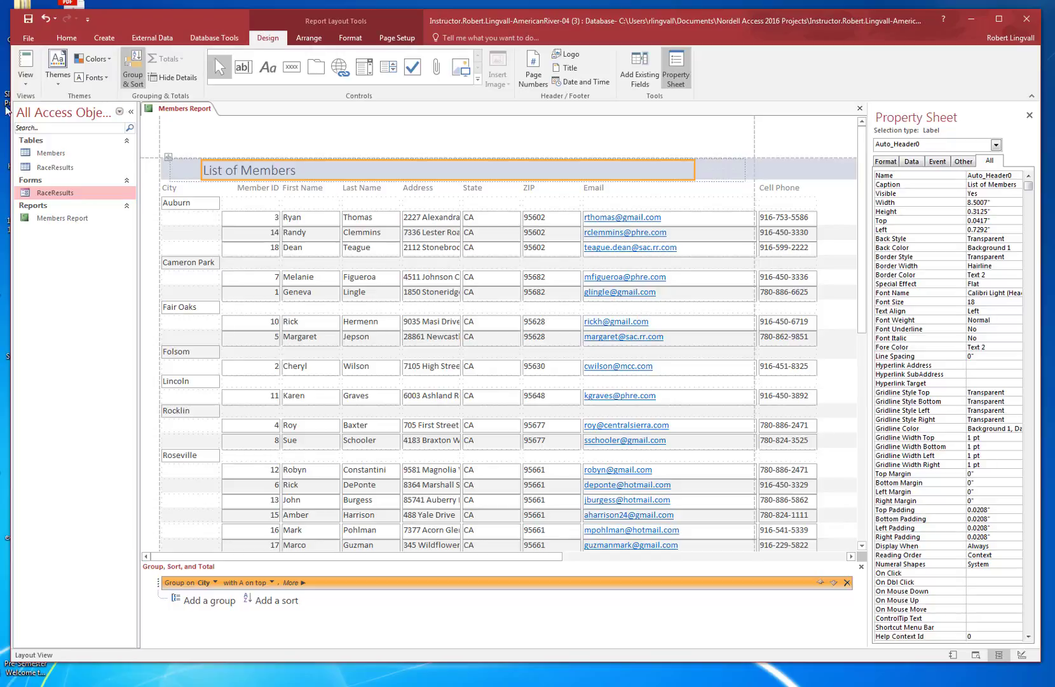
Step: Show the report in Print Preview at 78% zoom to check its page layout and page number
{"action": "left_click", "coordinate": [26, 77]}
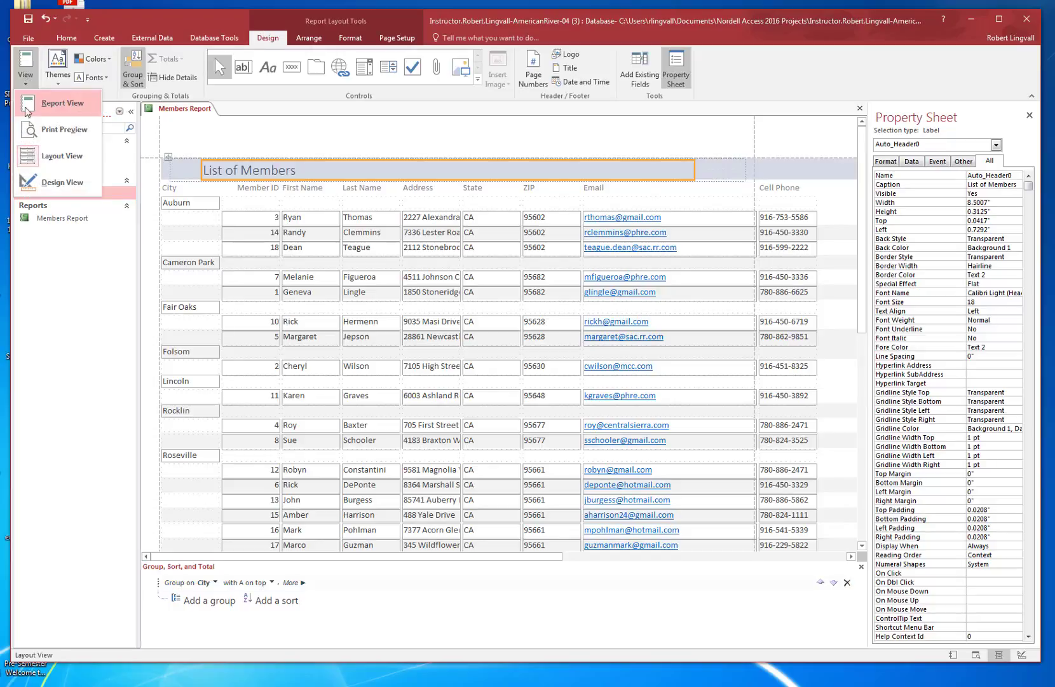
{"action": "left_click", "coordinate": [54, 130]}
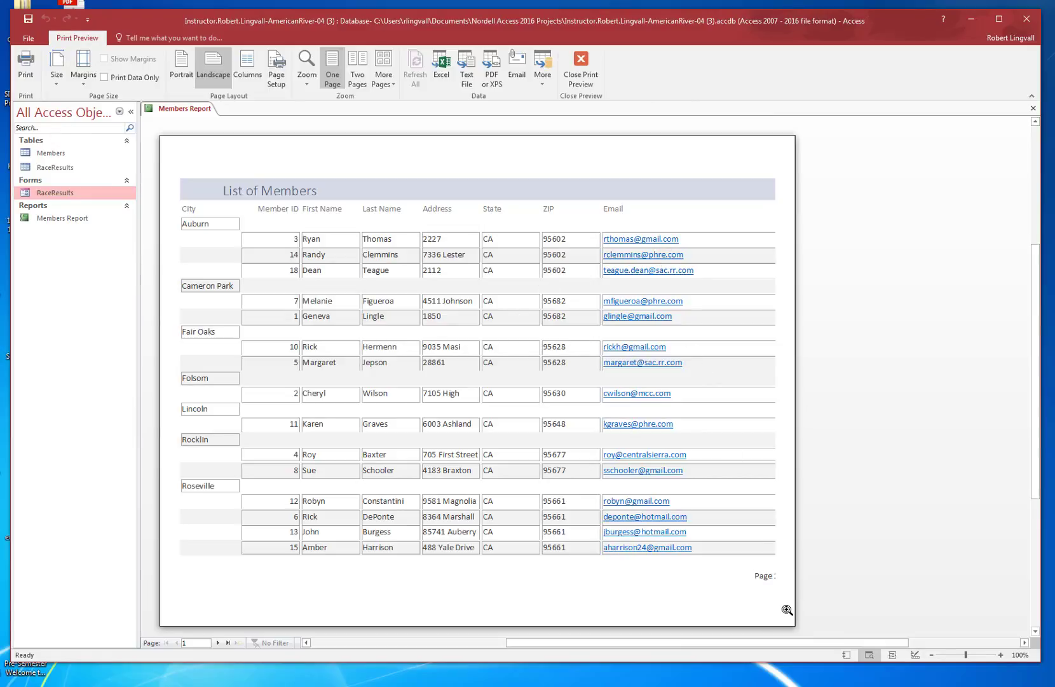
{"action": "left_click_drag", "start_coordinate": [967, 655], "coordinate": [962, 656]}
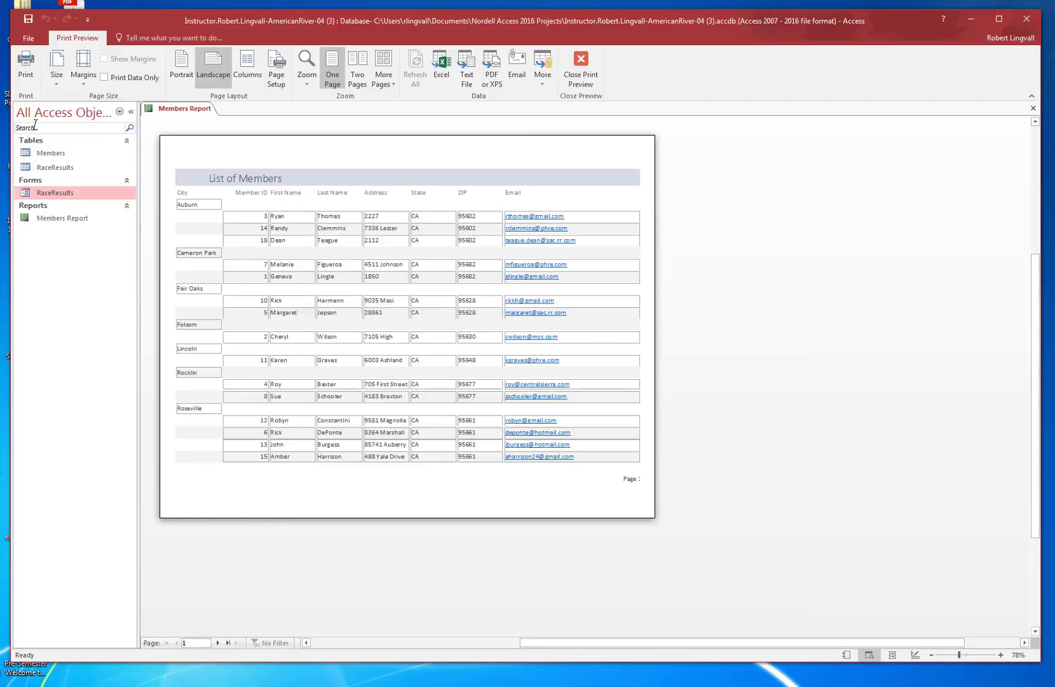